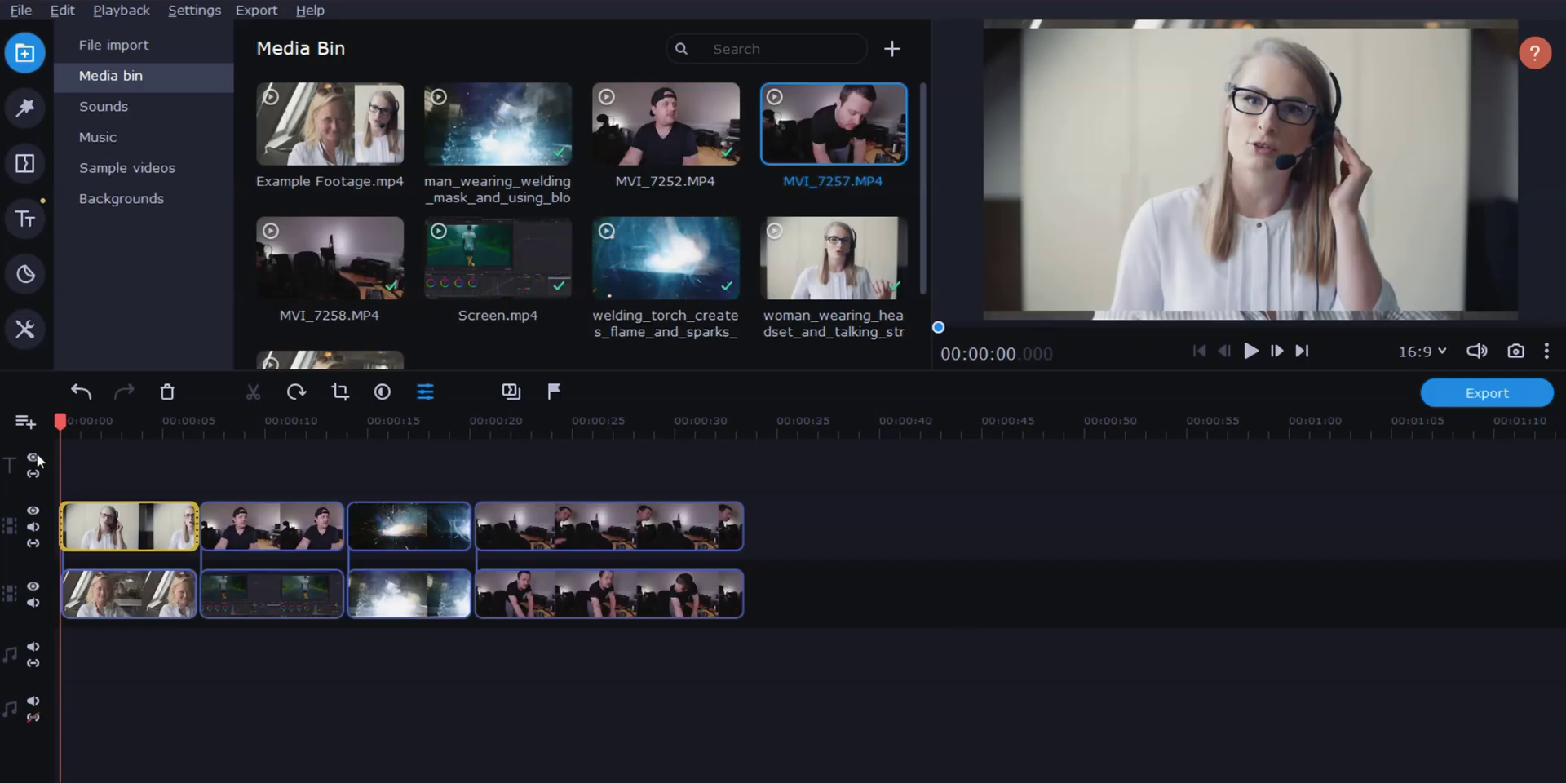
right_click(10, 540)
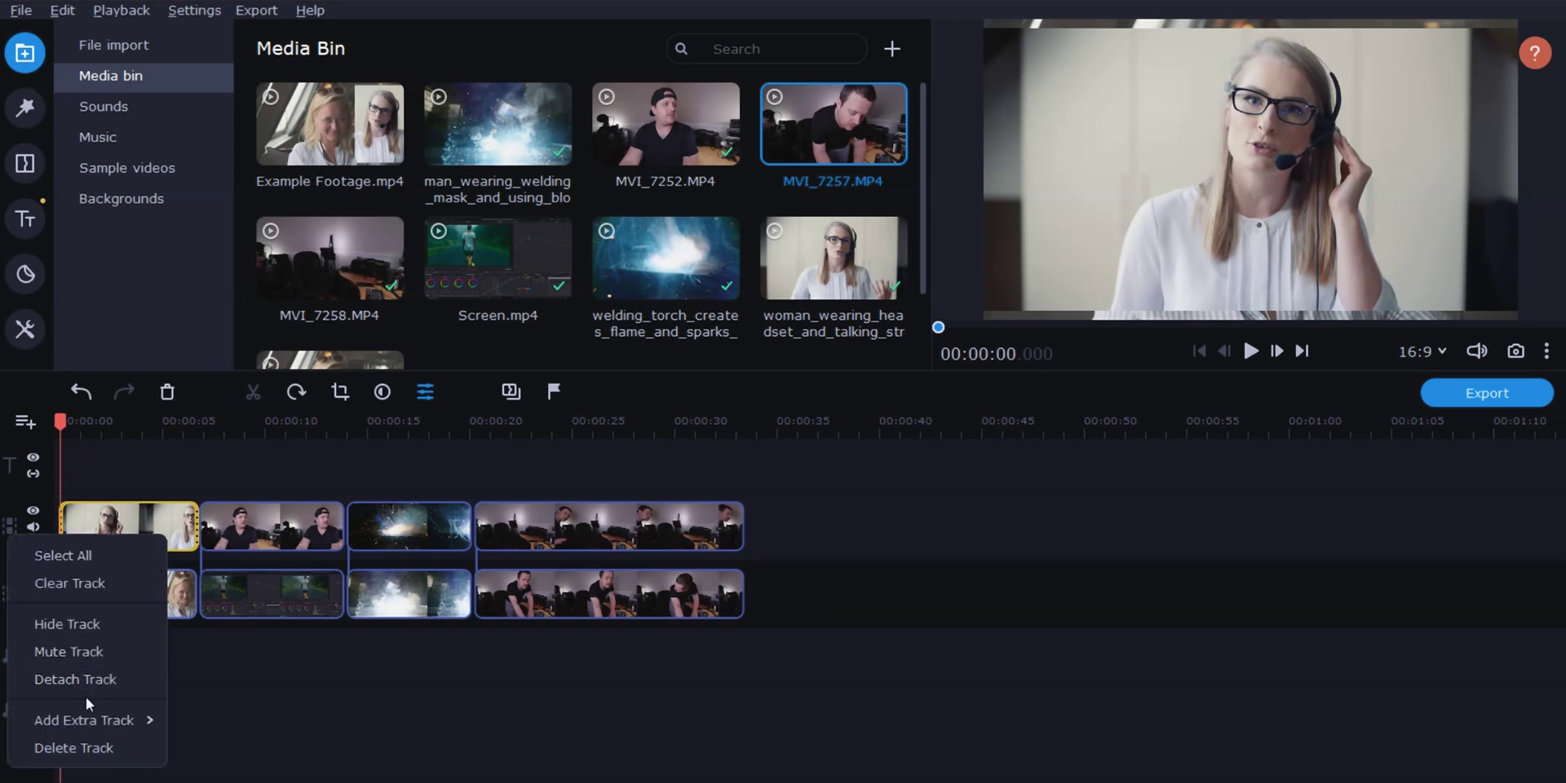
mouse_move(97, 723)
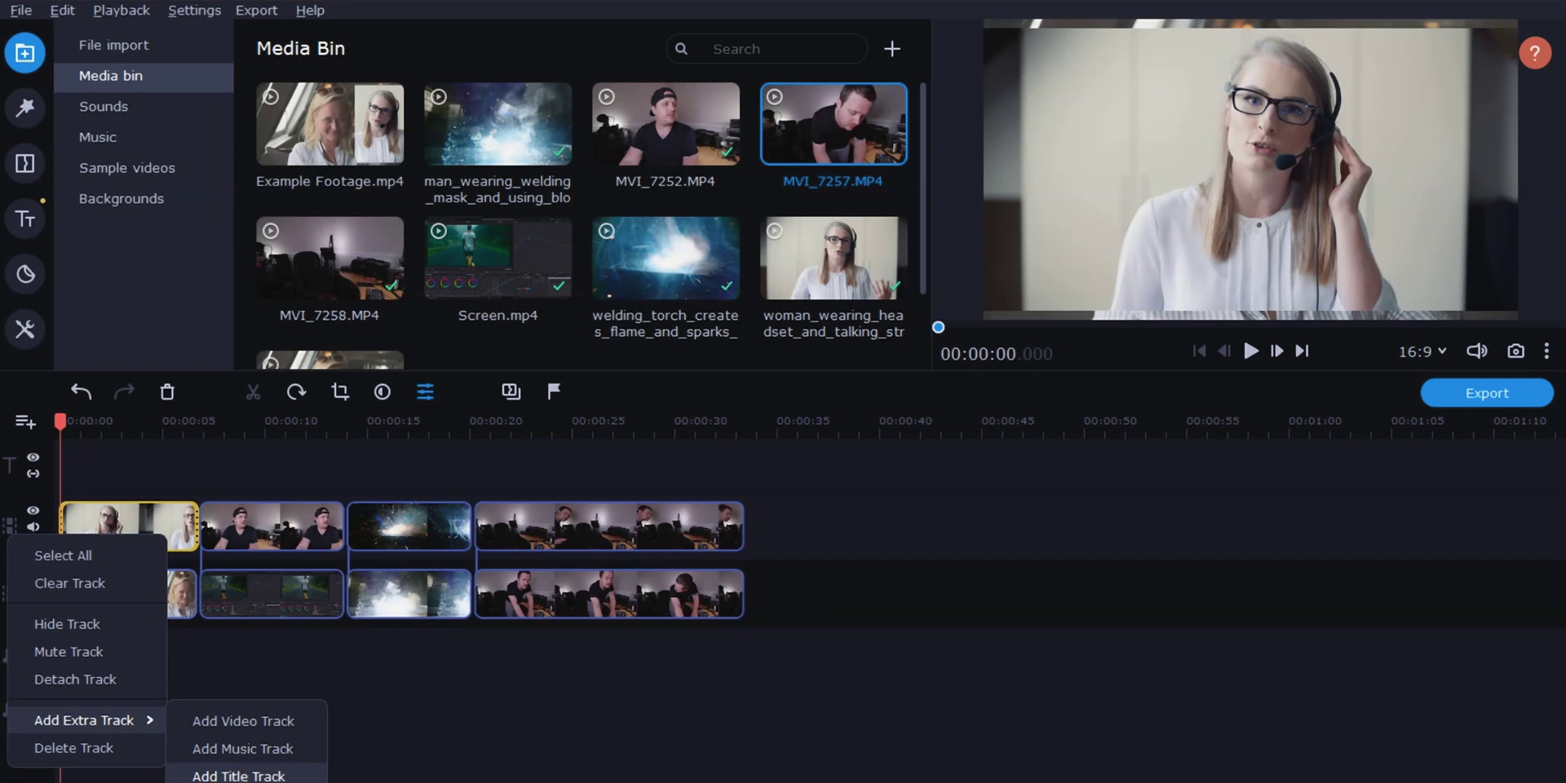
click(249, 732)
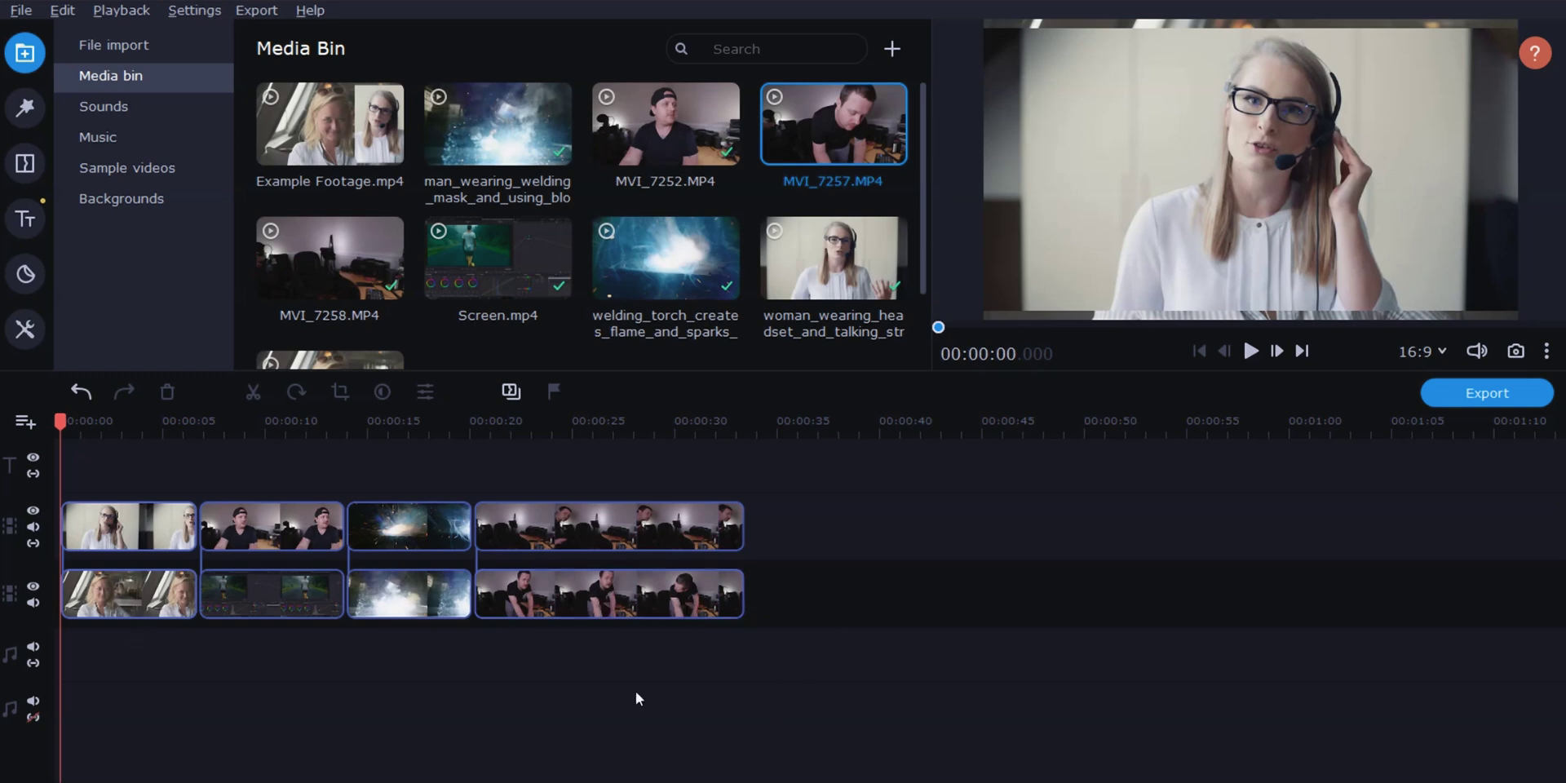
Compare the timeline footage with the overlay video track shown and hidden, and make the track visible again
click(87, 428)
drag(86, 421, 653, 421)
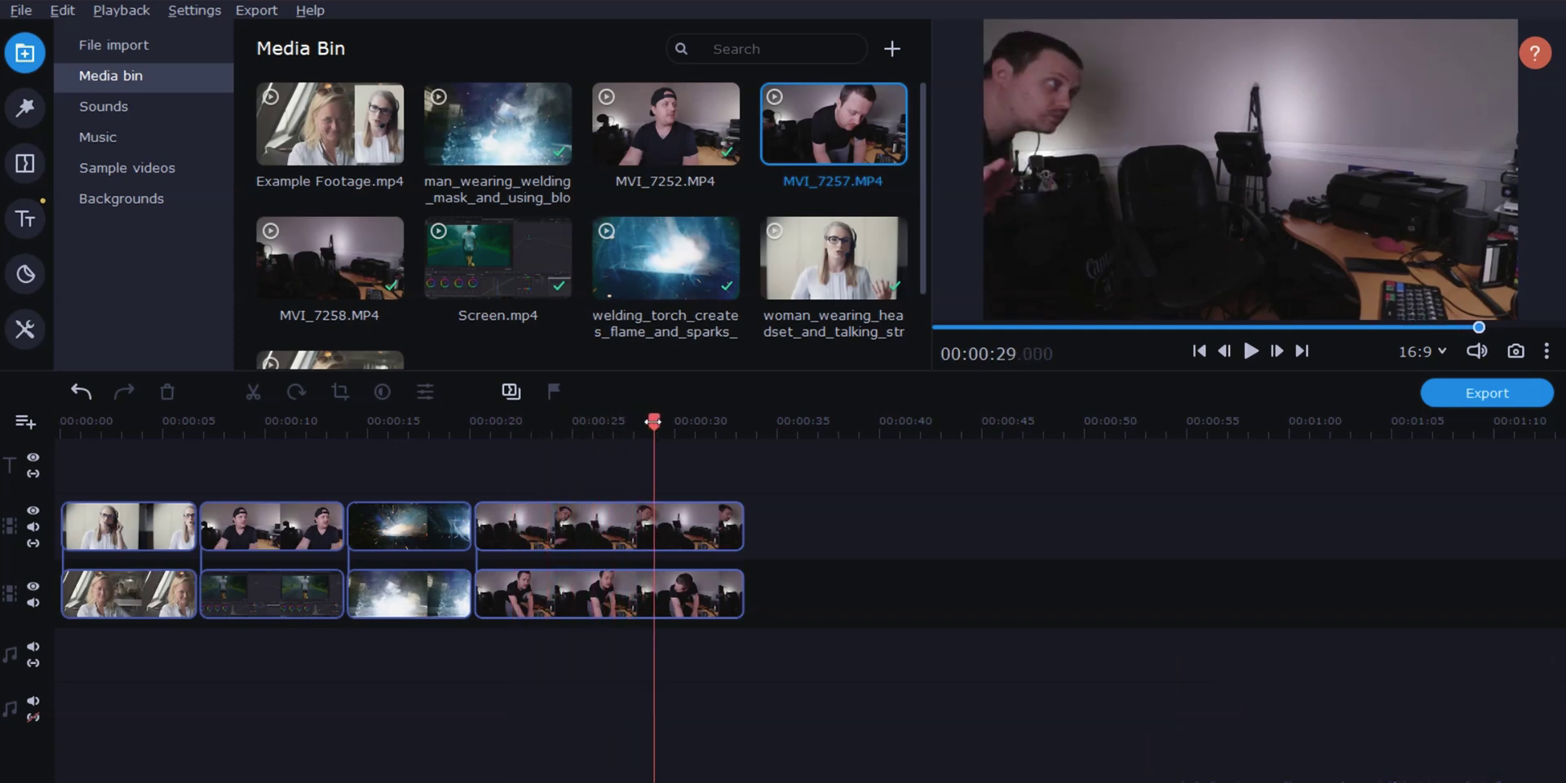
click(34, 511)
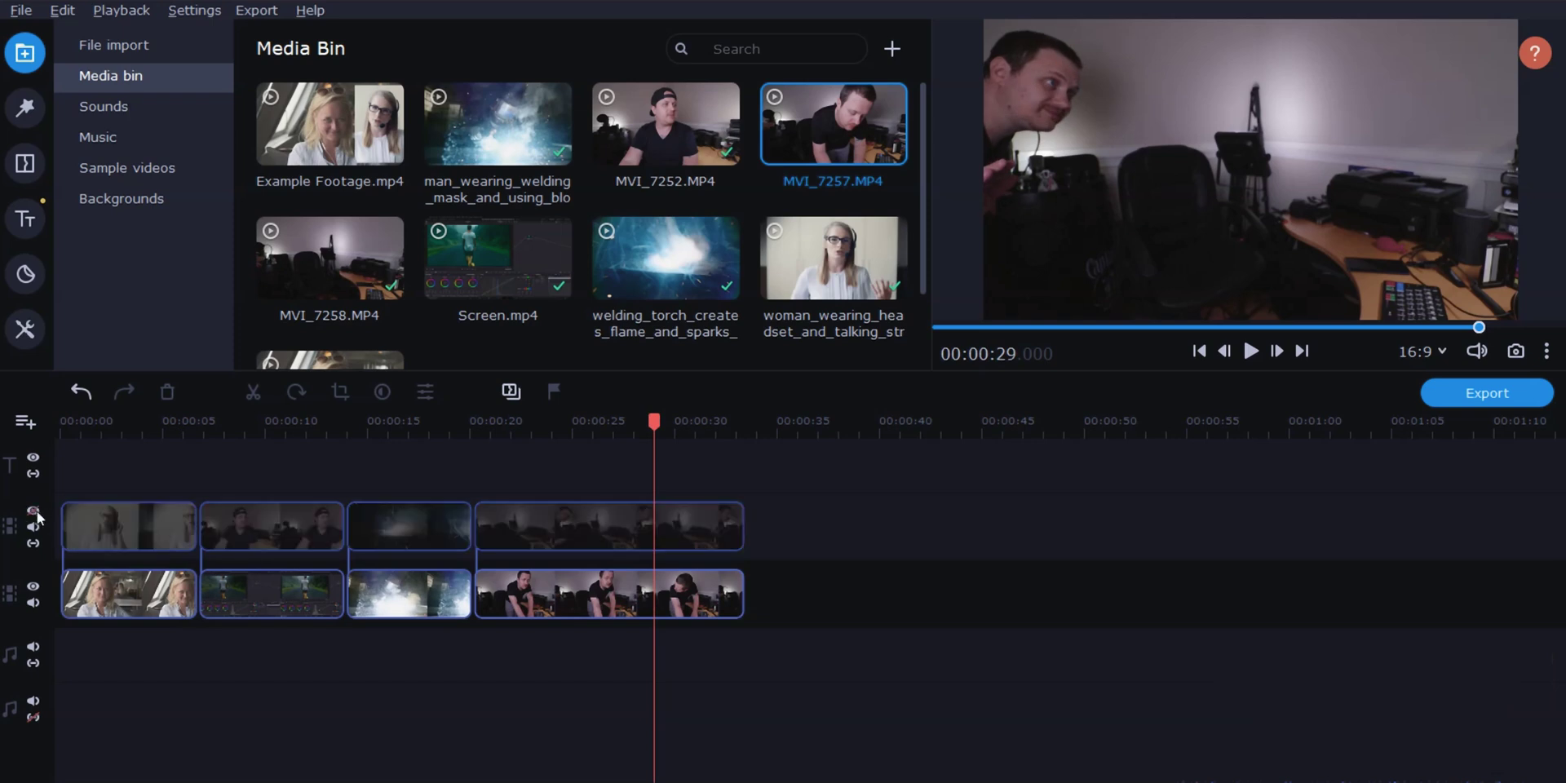
click(73, 432)
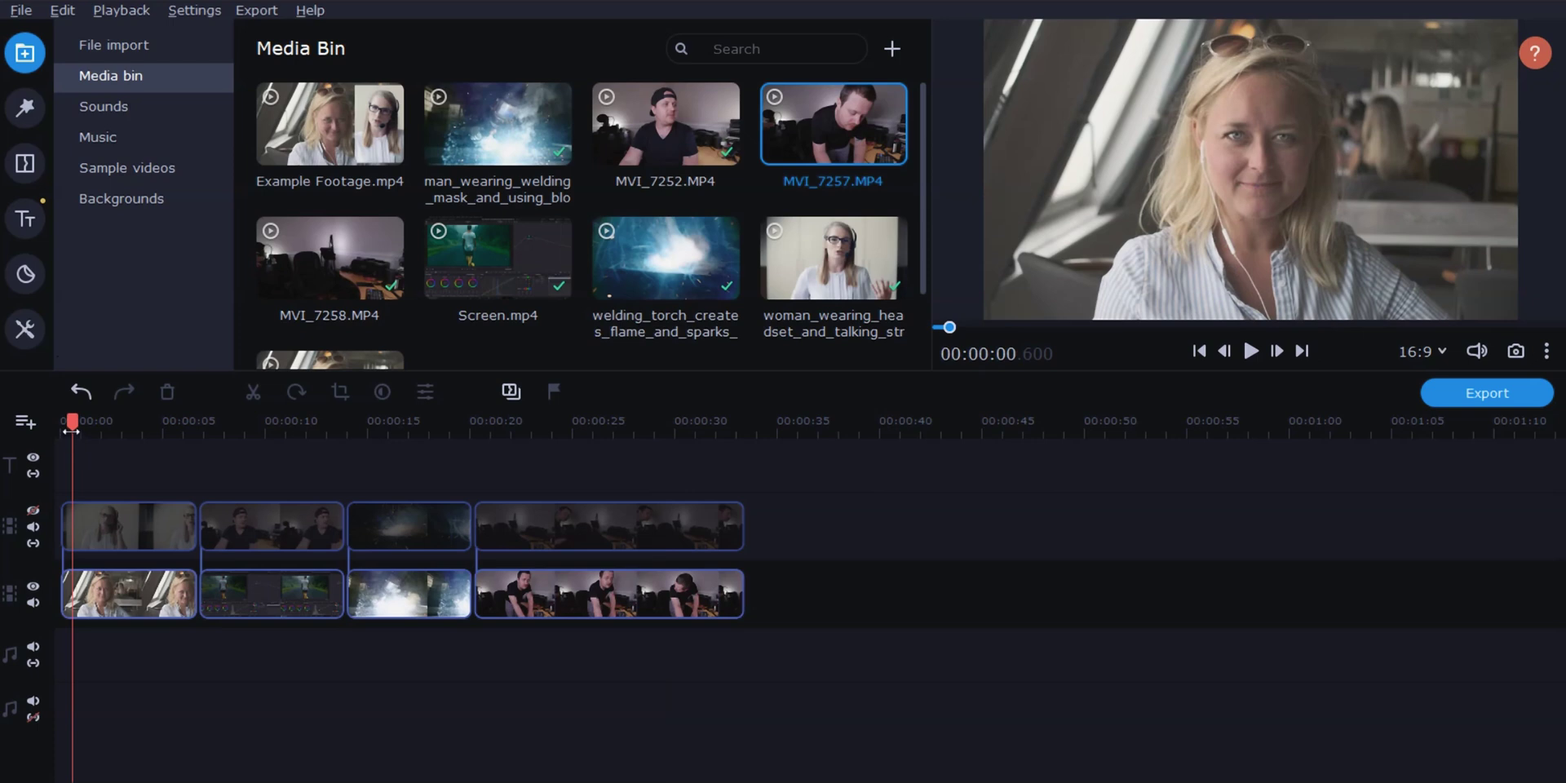
drag(73, 421, 311, 422)
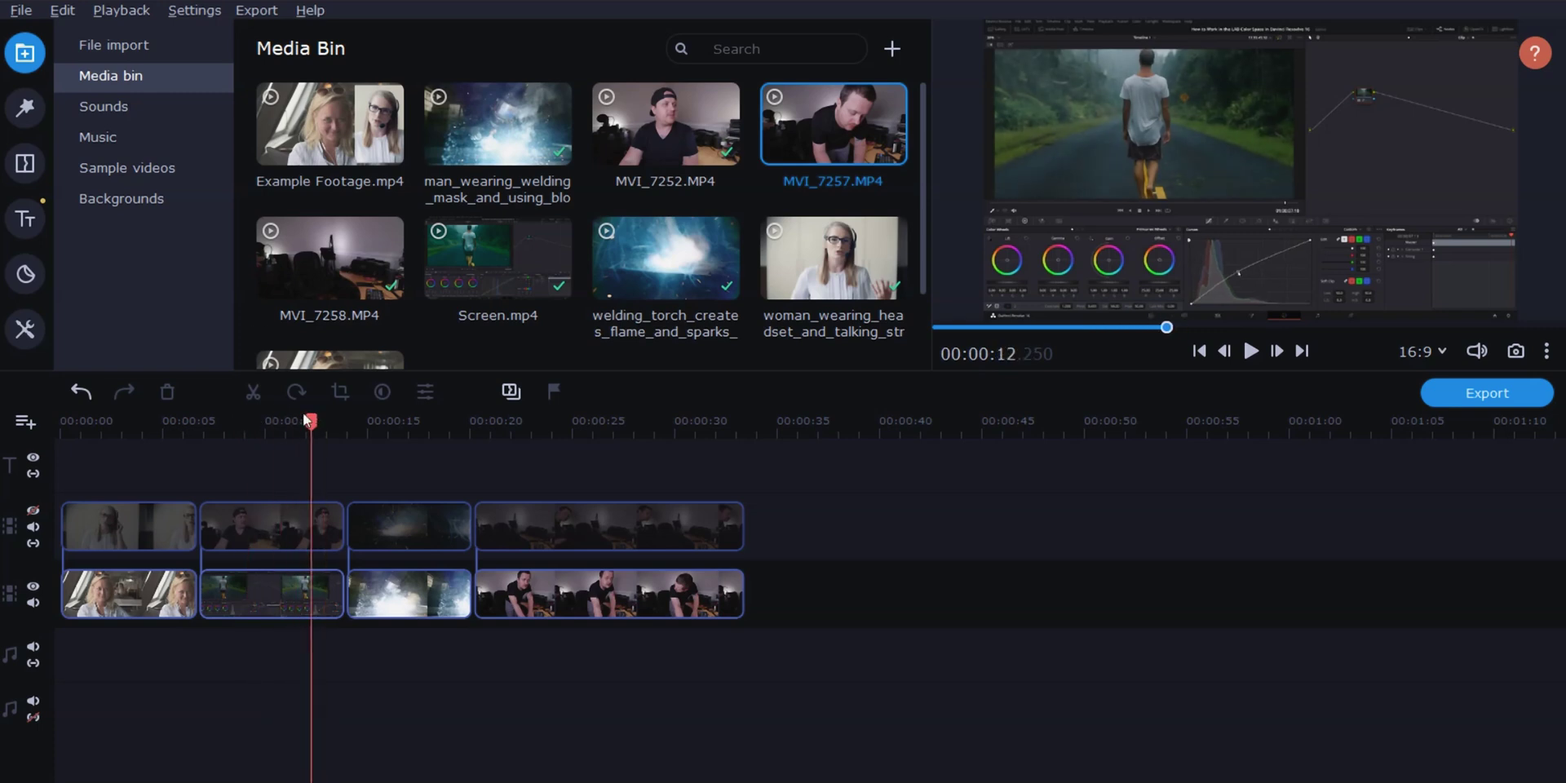
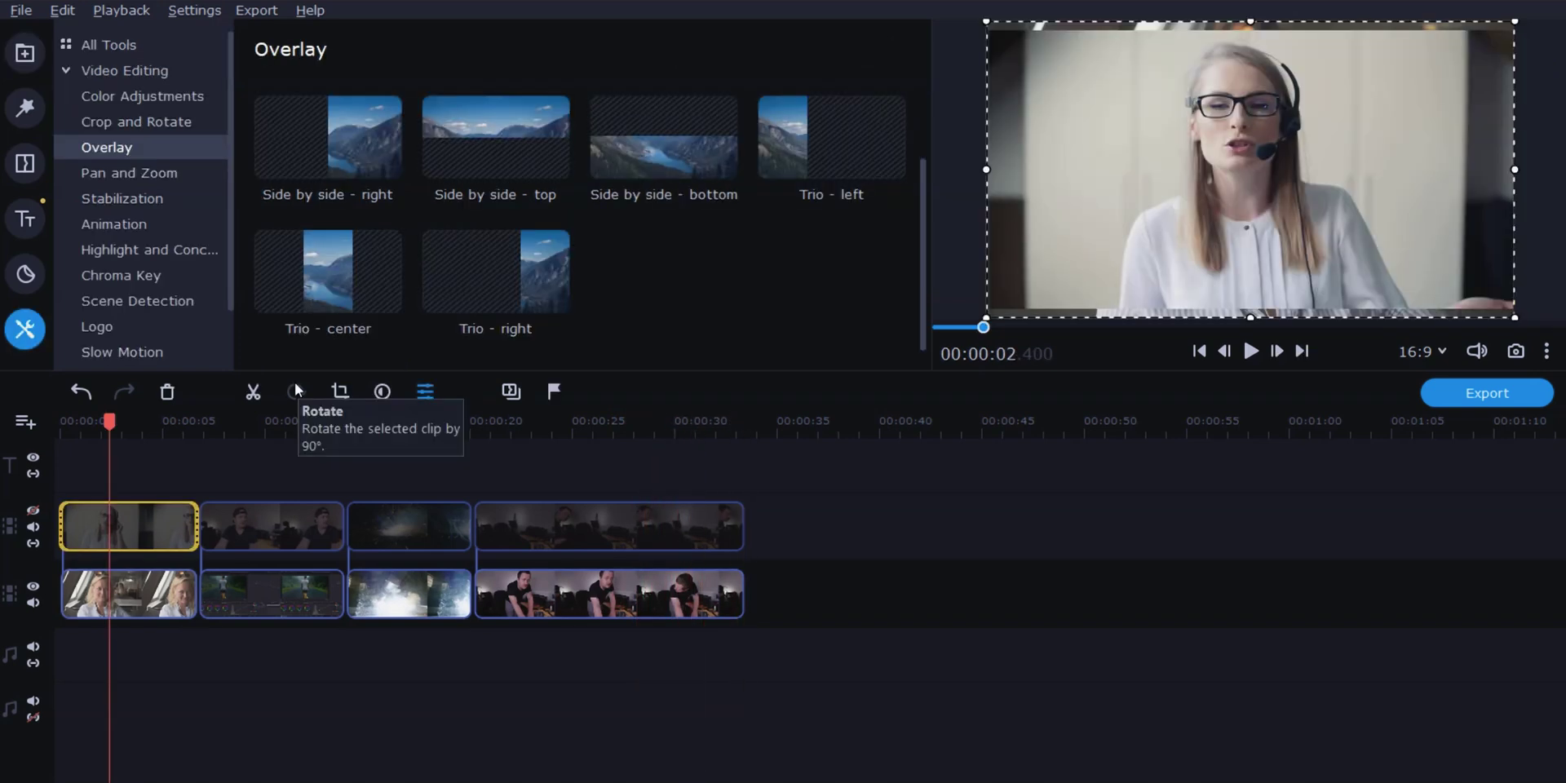
click(32, 511)
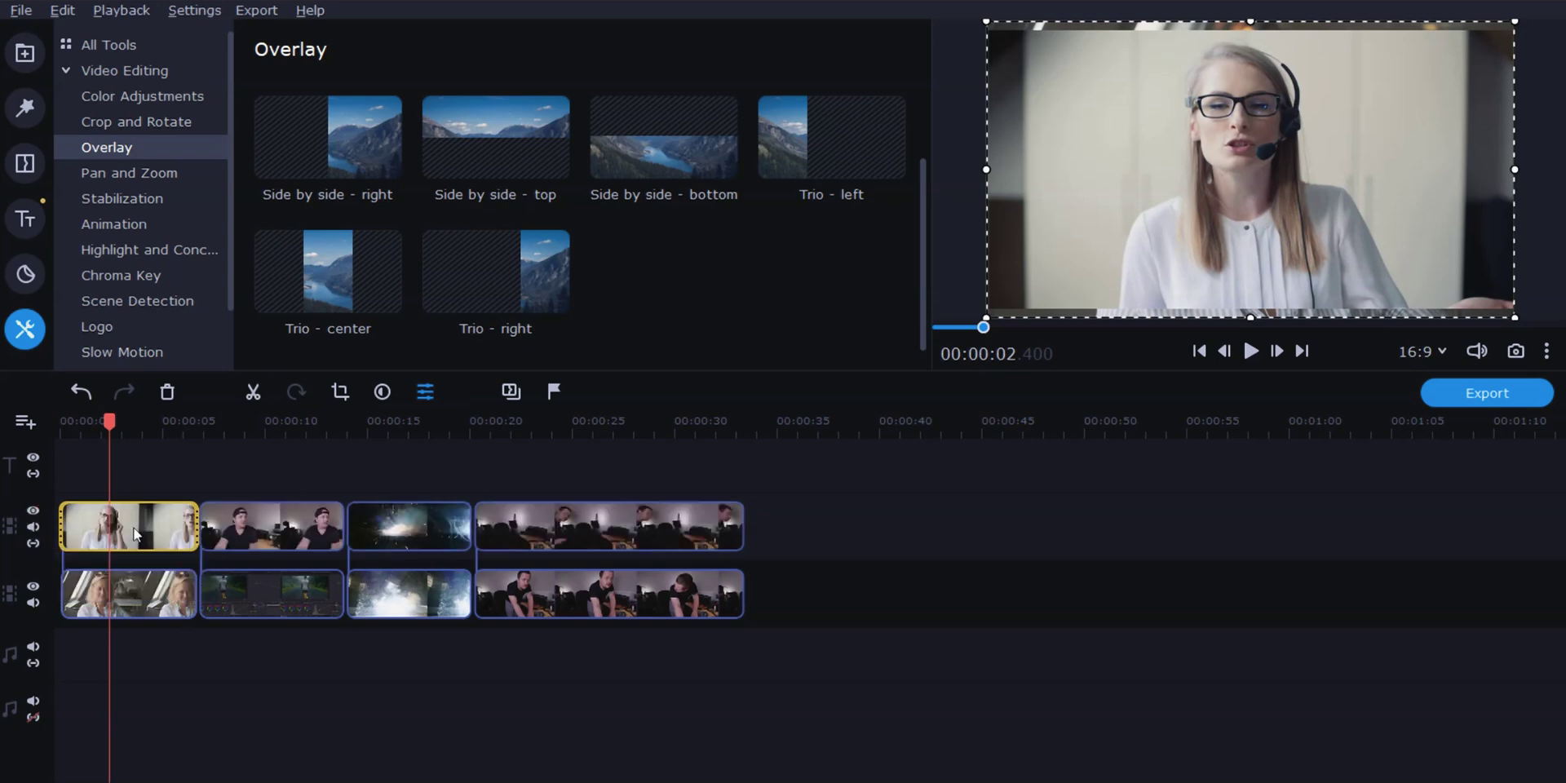
Try the Logo, Overlap and Side by side - left overlay layouts on the first overlay-track clip
click(134, 534)
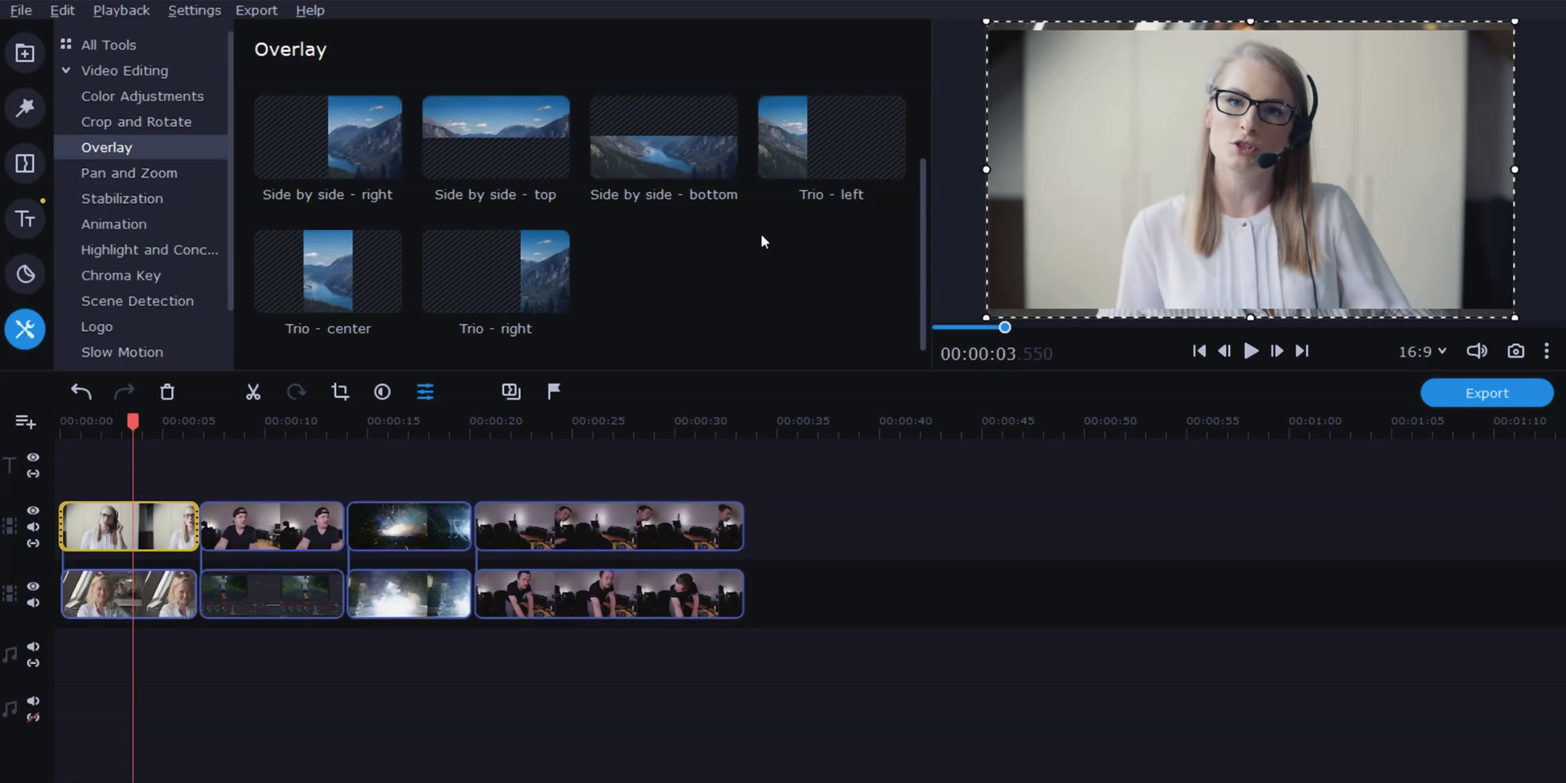
scroll(761, 231, up, 2)
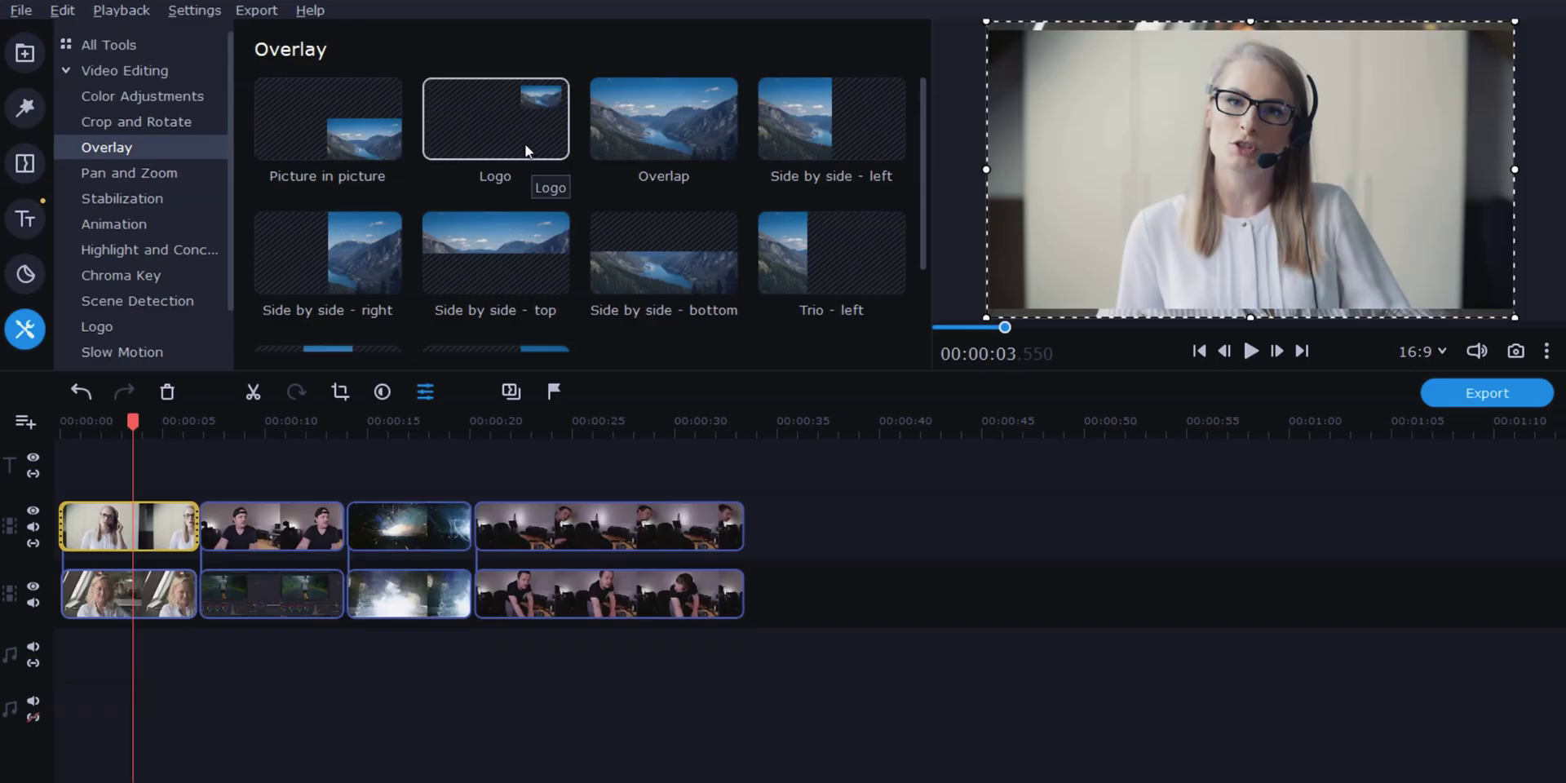
click(521, 144)
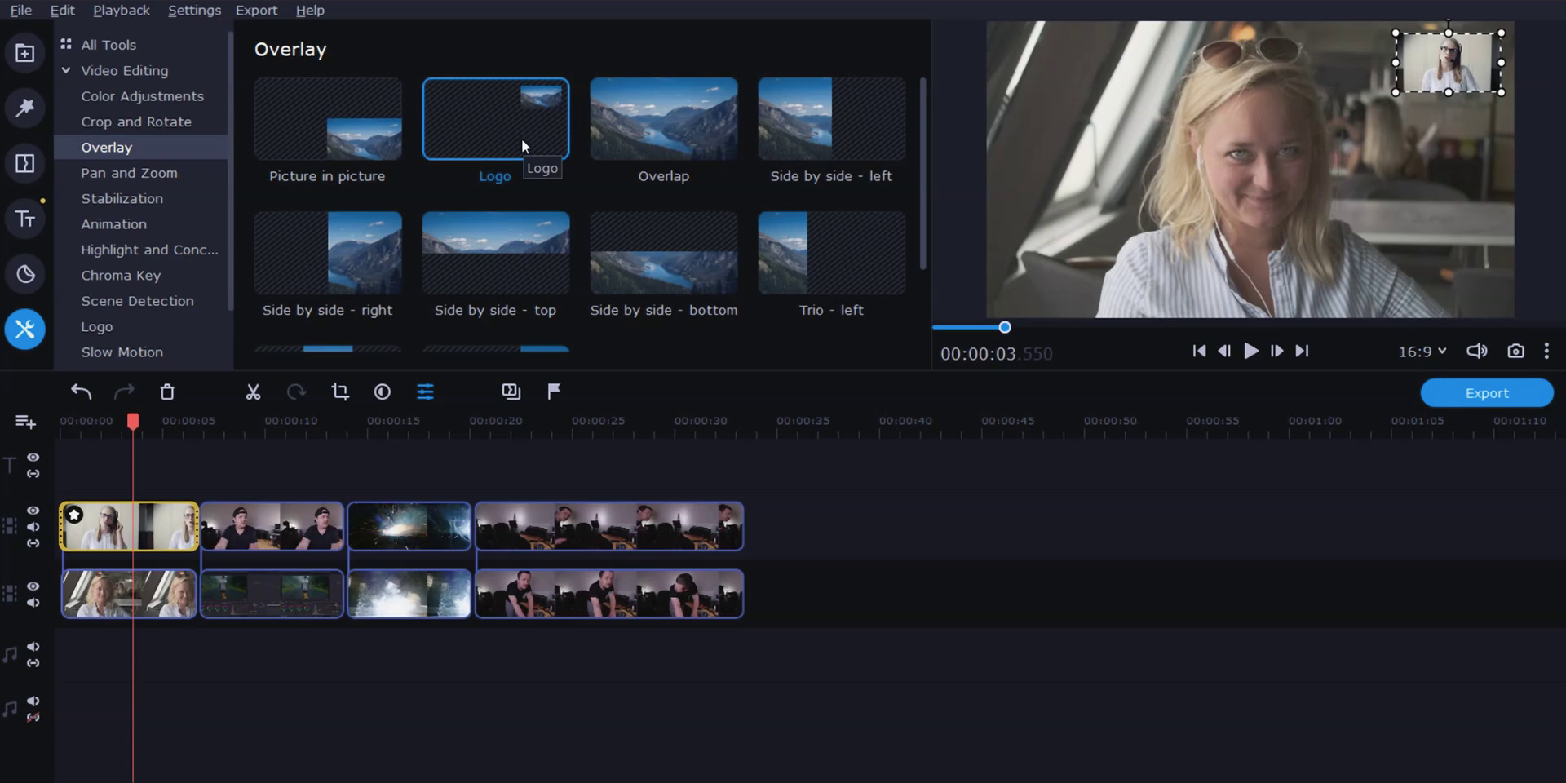
click(624, 149)
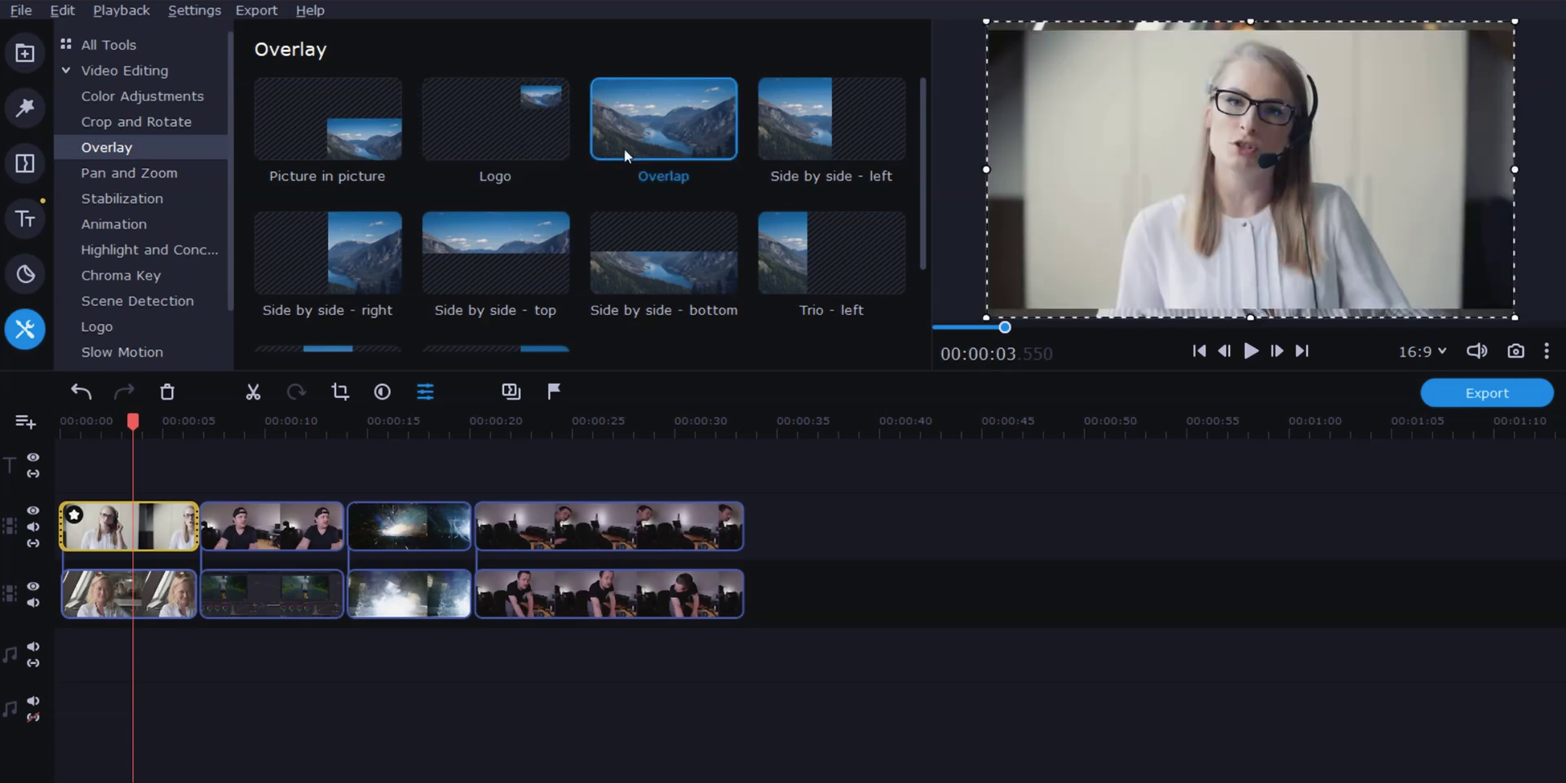
click(774, 143)
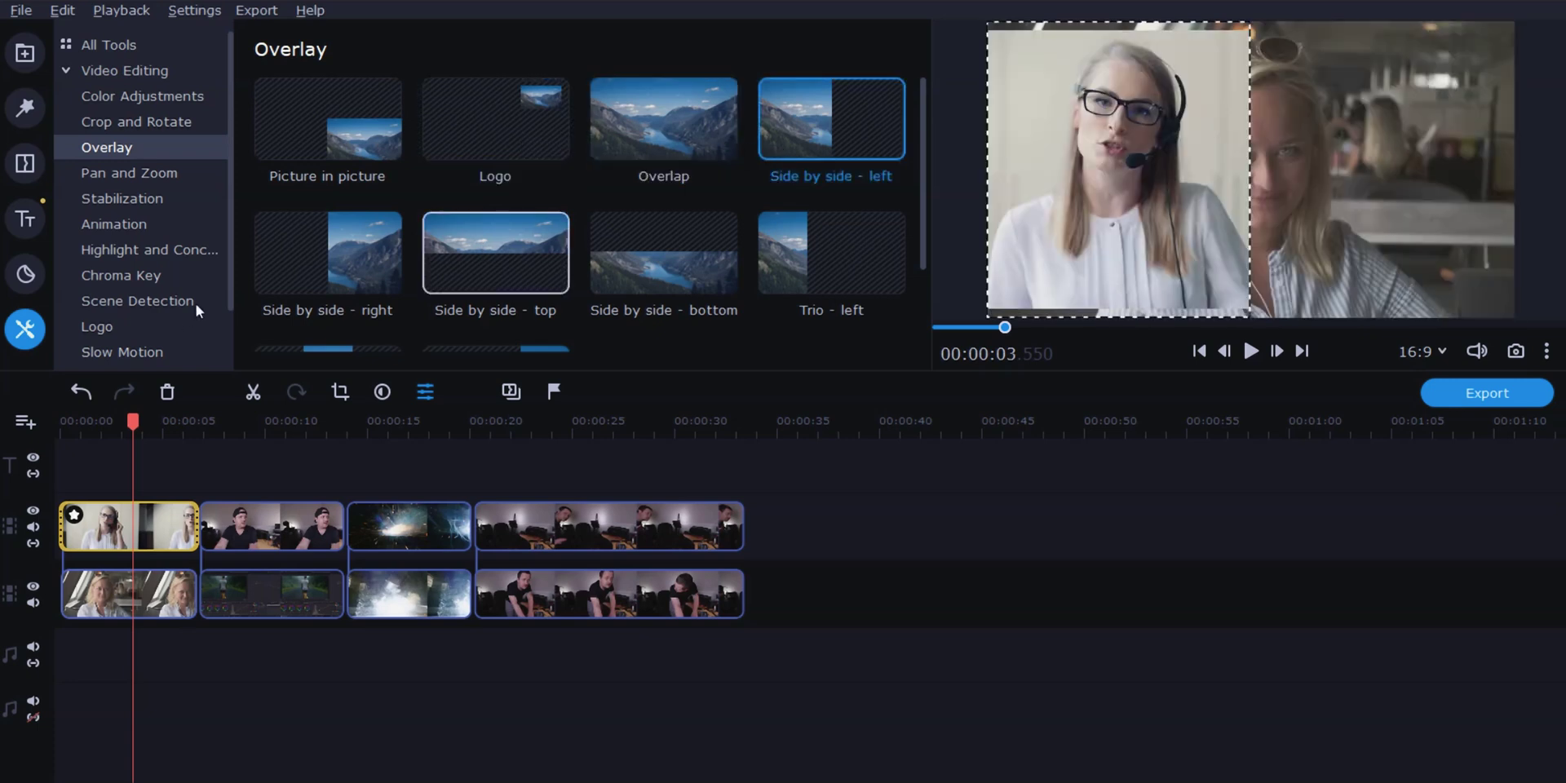
Apply the Trio - right overlay layout to the first overlay-track clip
scroll(670, 271, down, 3)
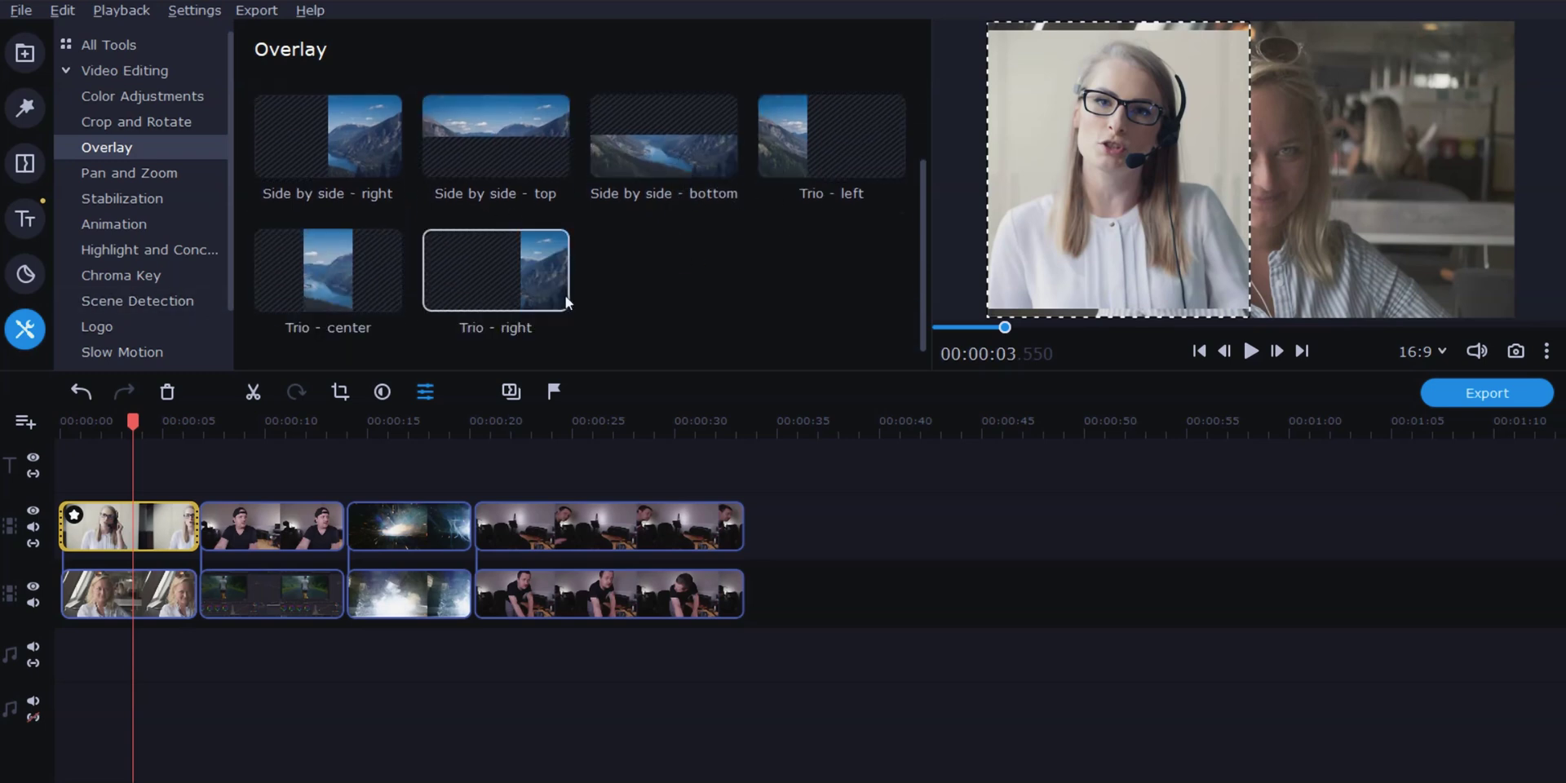
scroll(678, 302, up, 3)
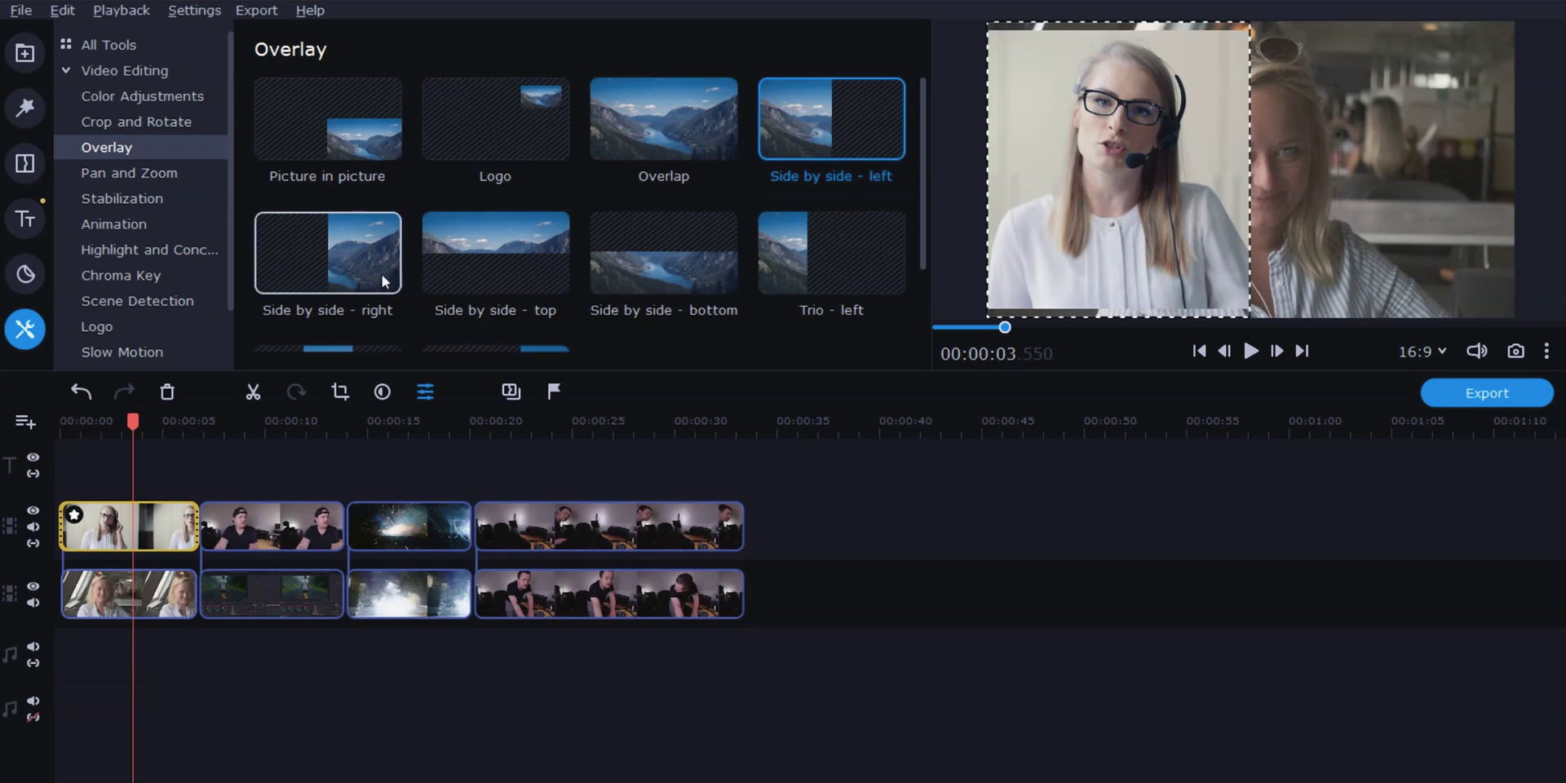
scroll(489, 247, down, 3)
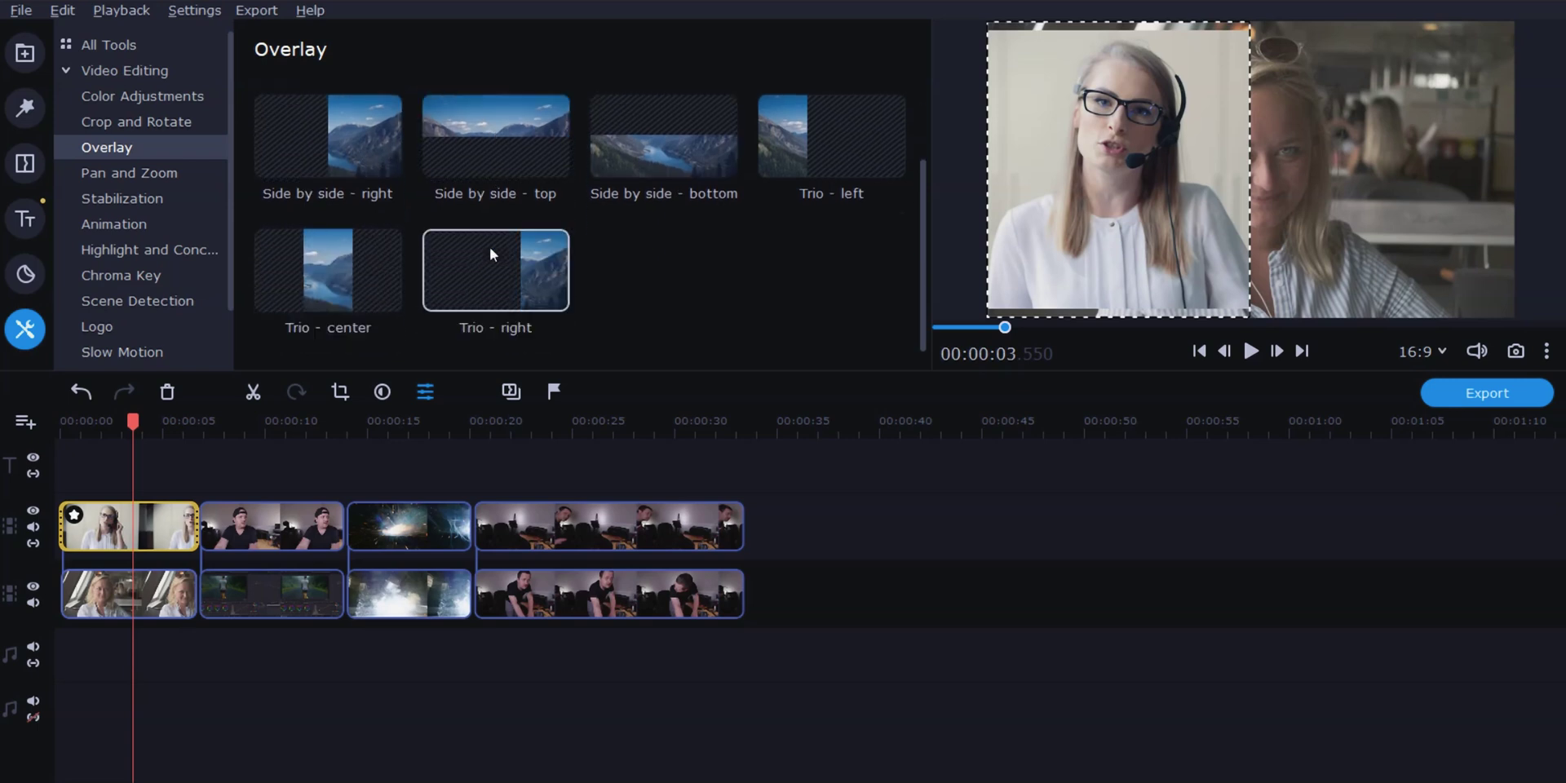
click(509, 297)
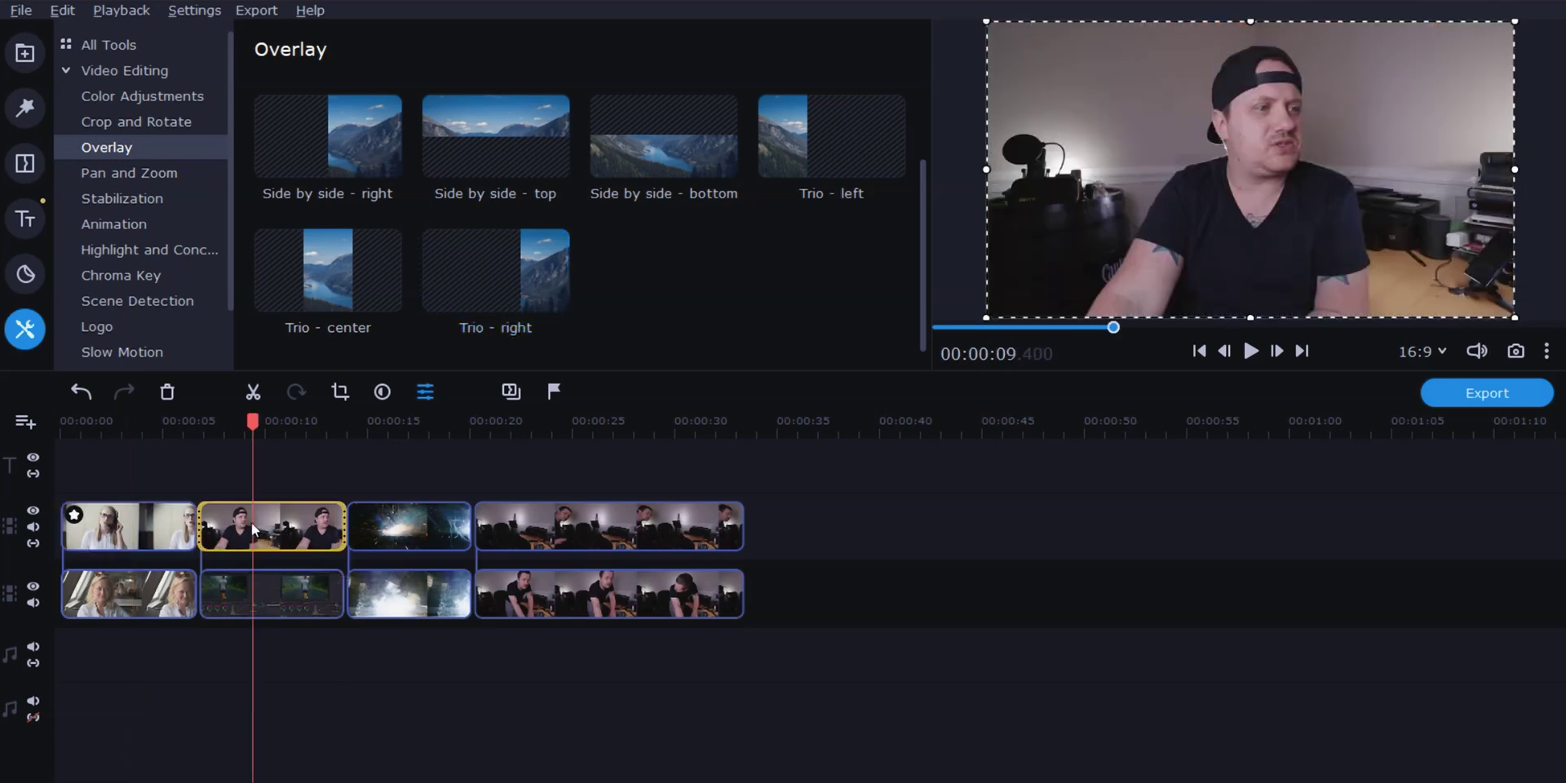
Apply the Picture in picture layout to the second overlay-track clip and fit it smaller into the video frame's upper-right corner
scroll(778, 278, up, 2)
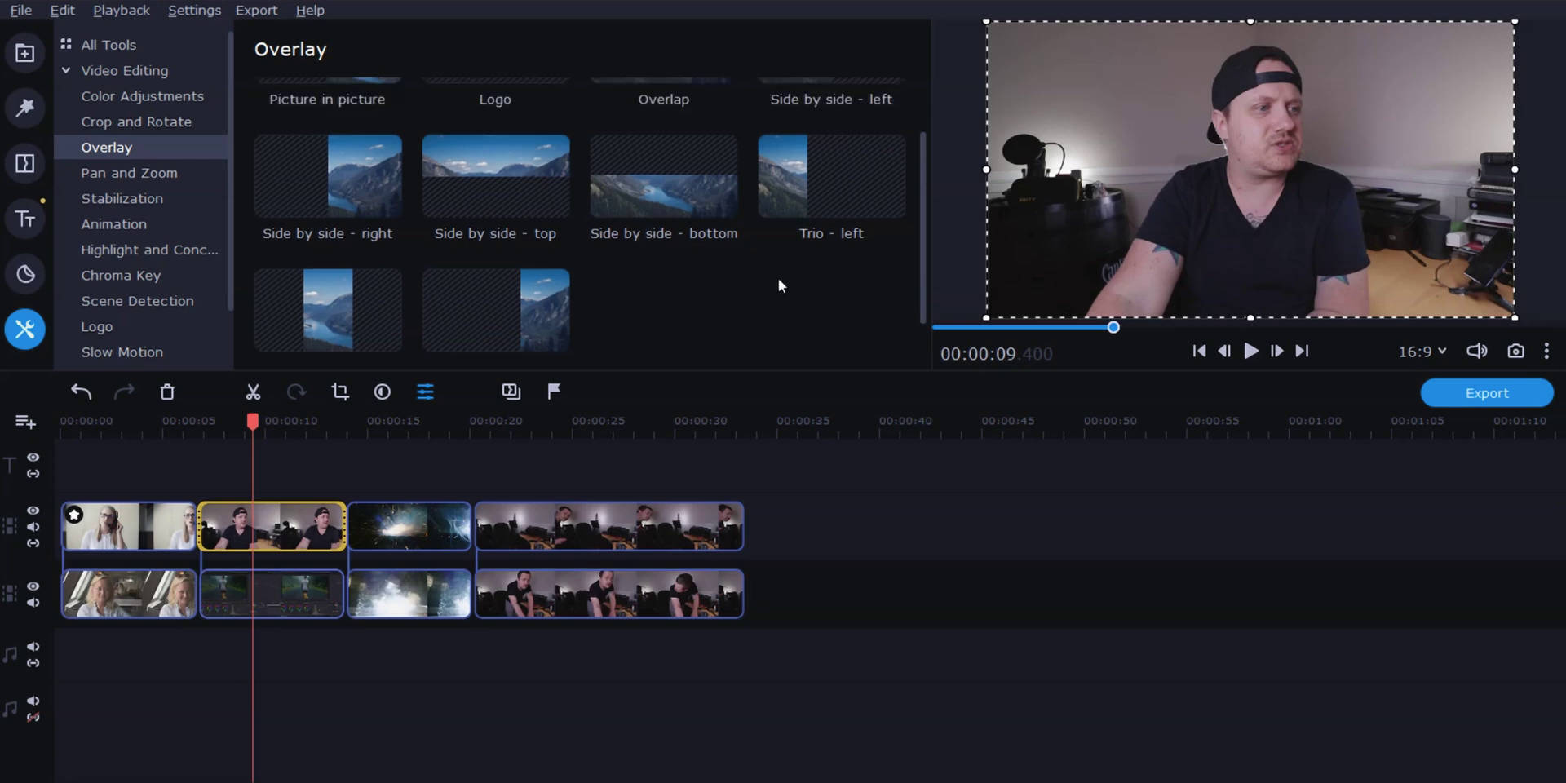
click(340, 161)
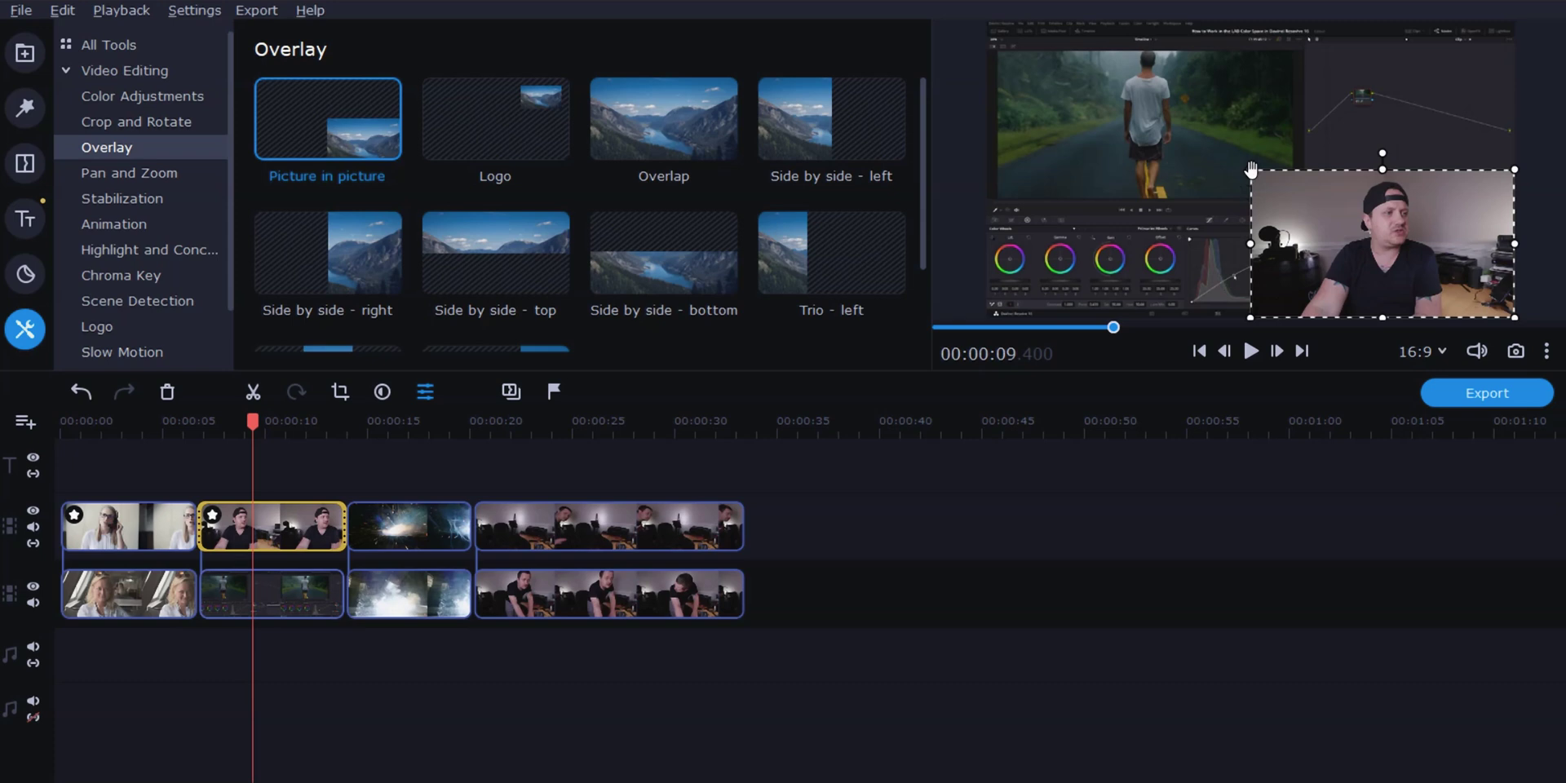
drag(1250, 172, 1314, 216)
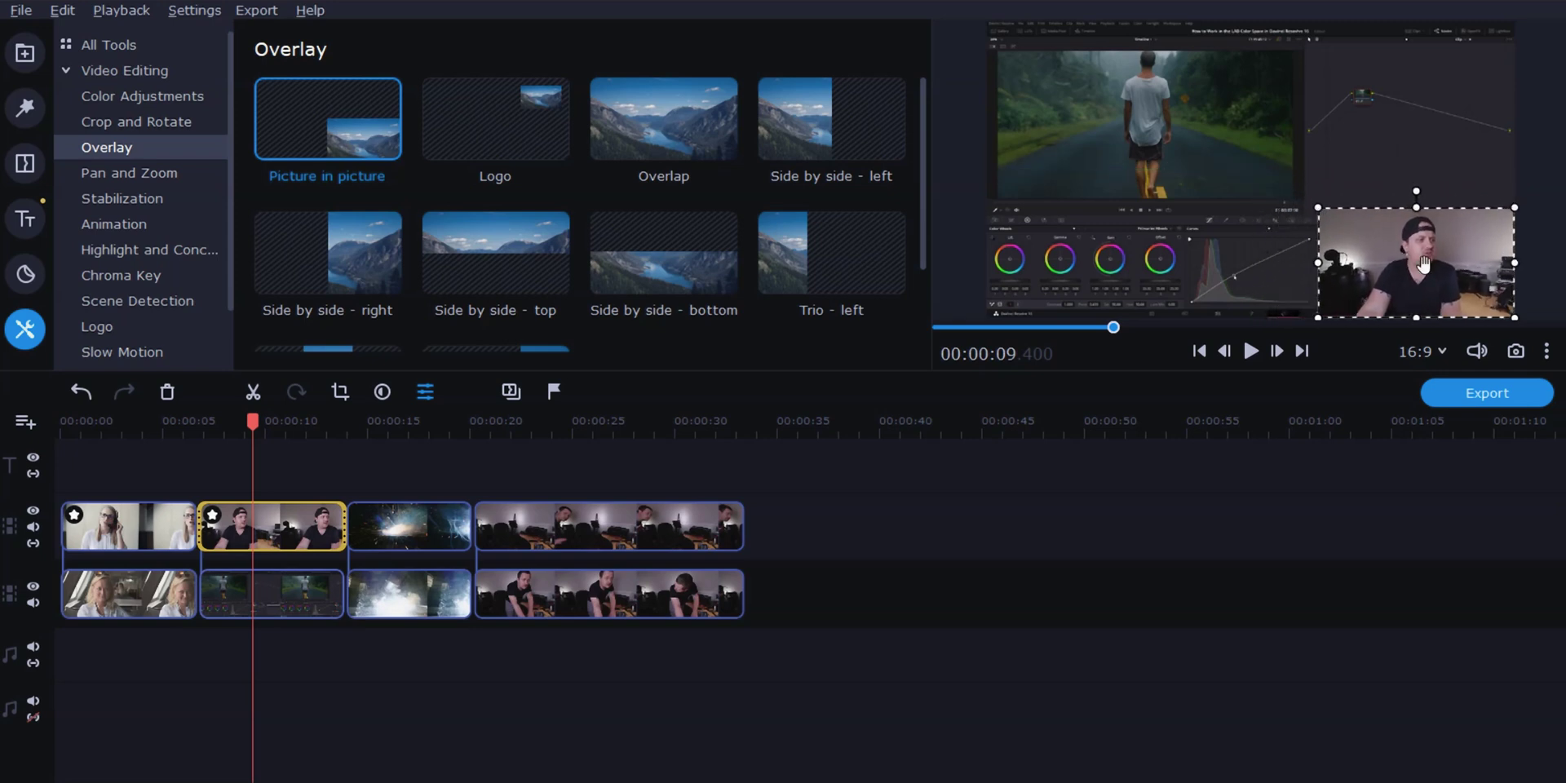
drag(1420, 261, 1417, 77)
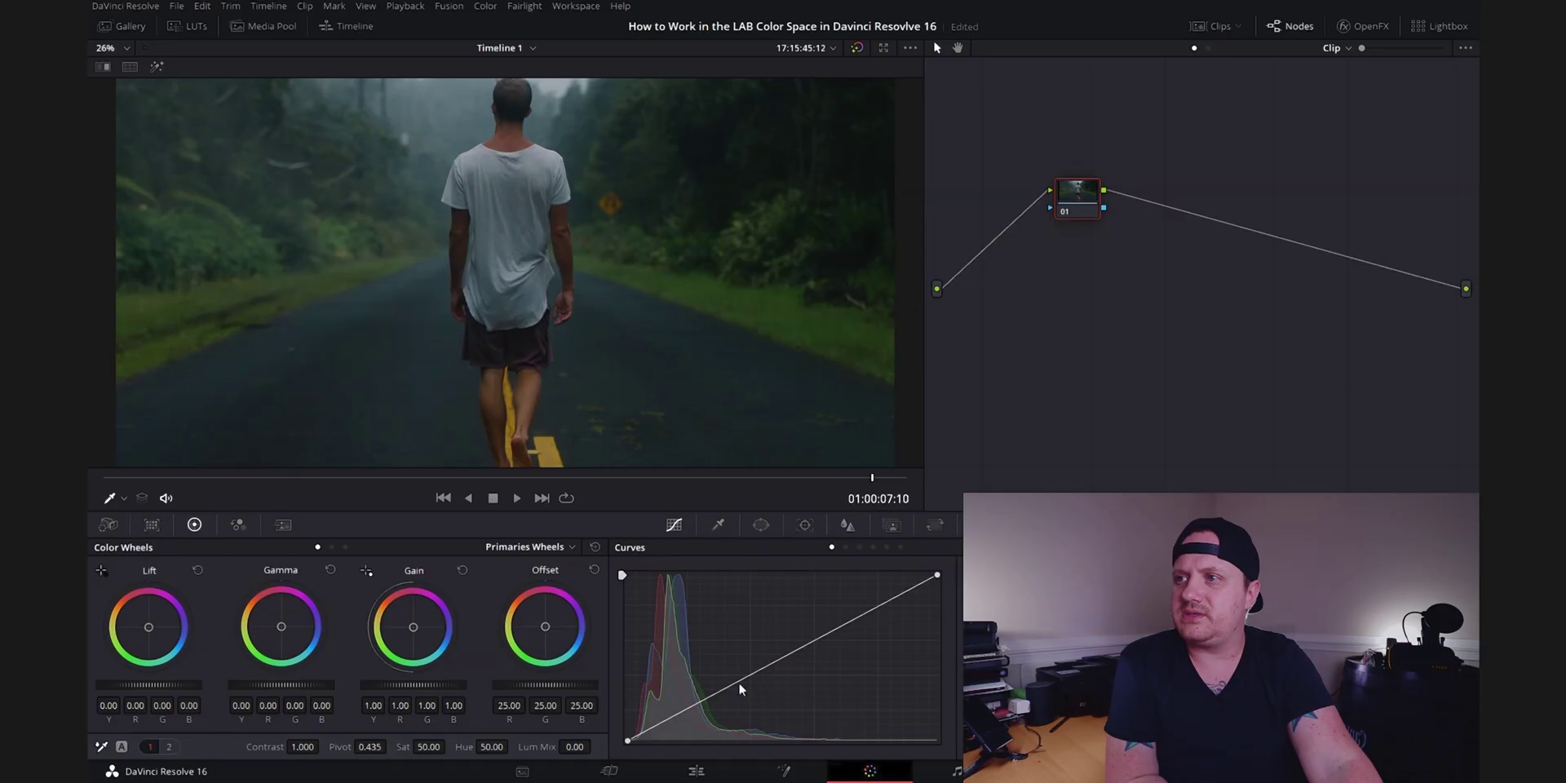
drag(742, 673, 751, 660)
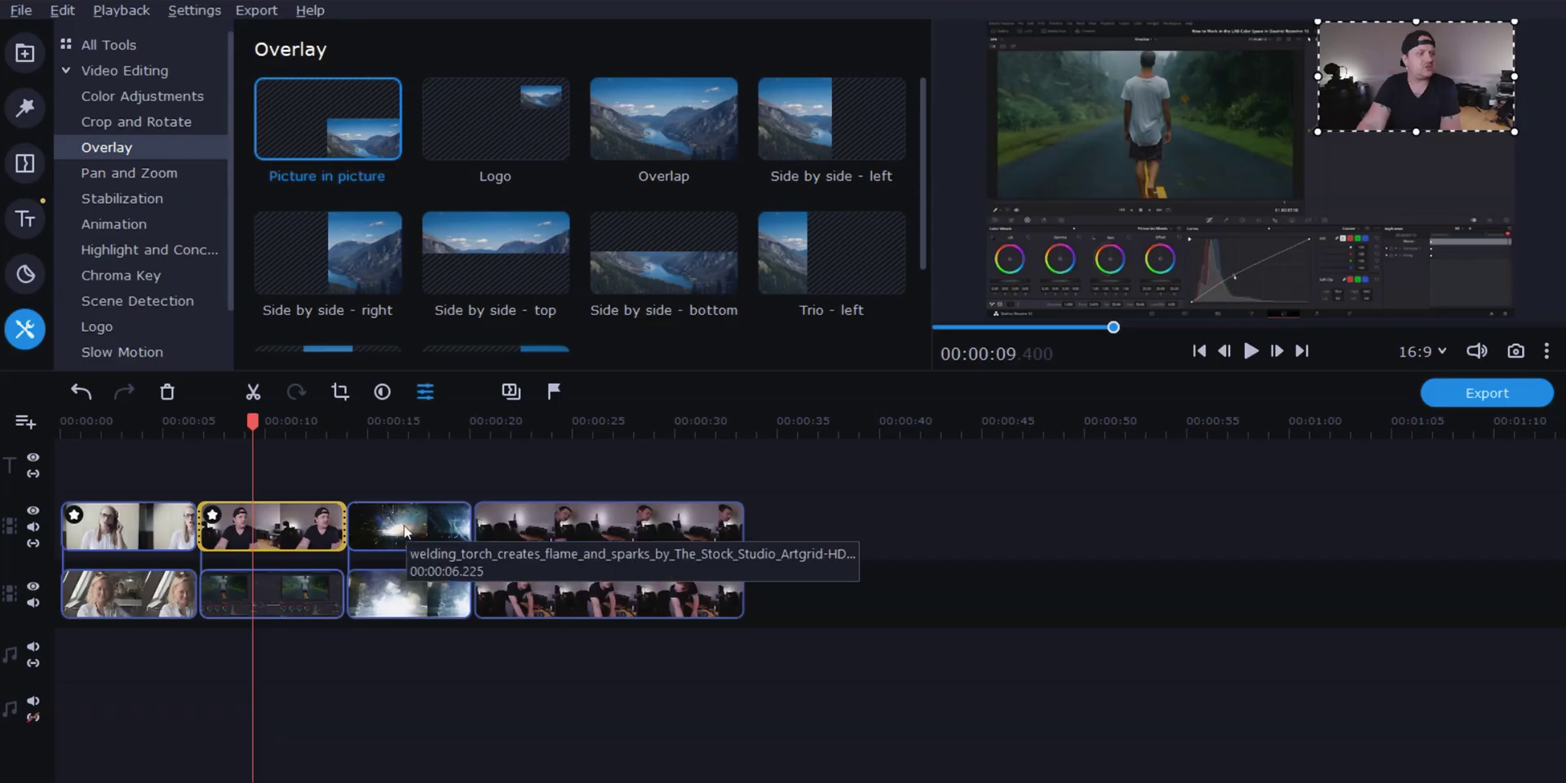
Apply the Side by side - right layout to the welding torch overlay clip and shift the main-track clip below it leftward in the frame
click(406, 530)
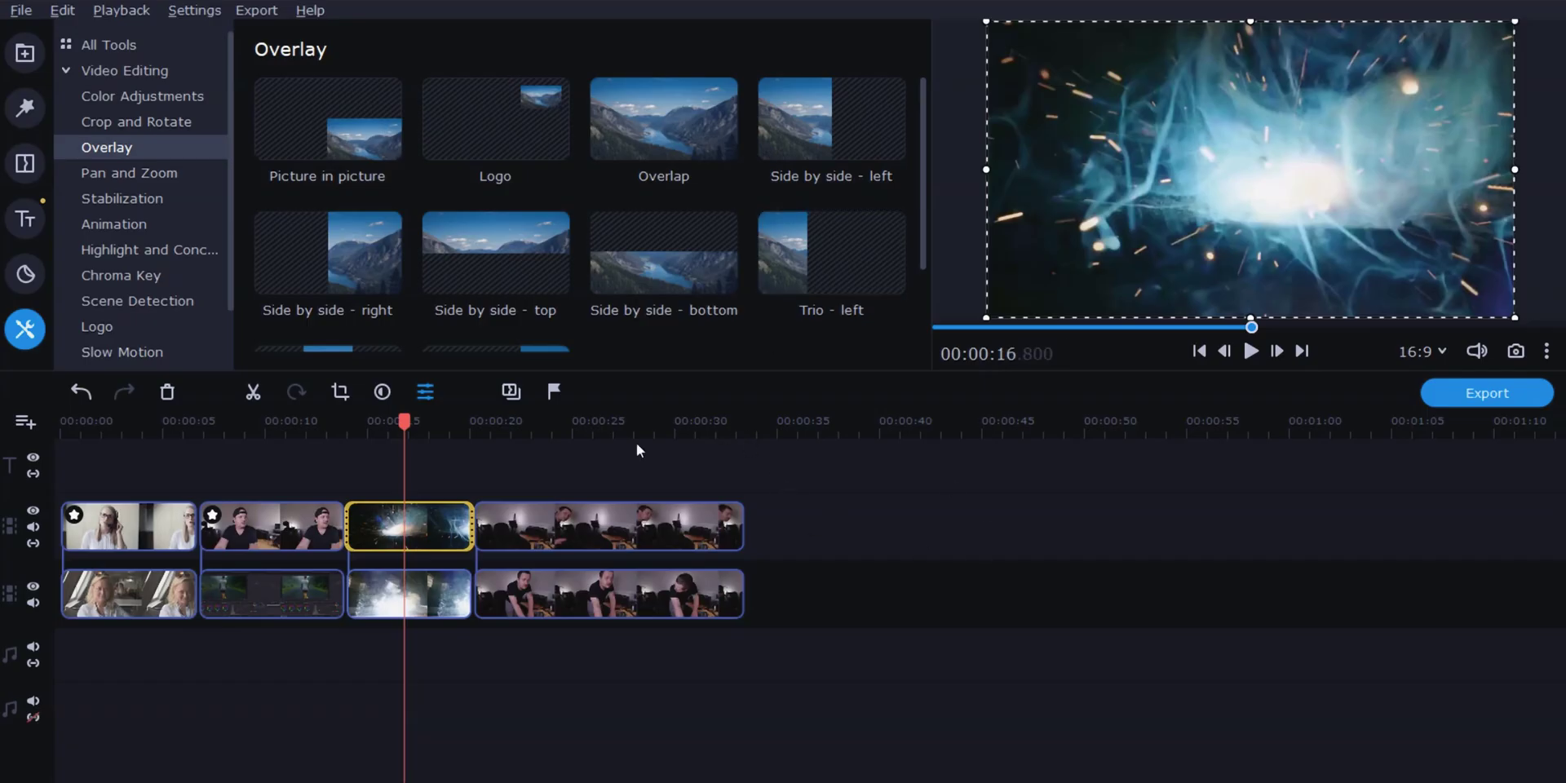
click(326, 262)
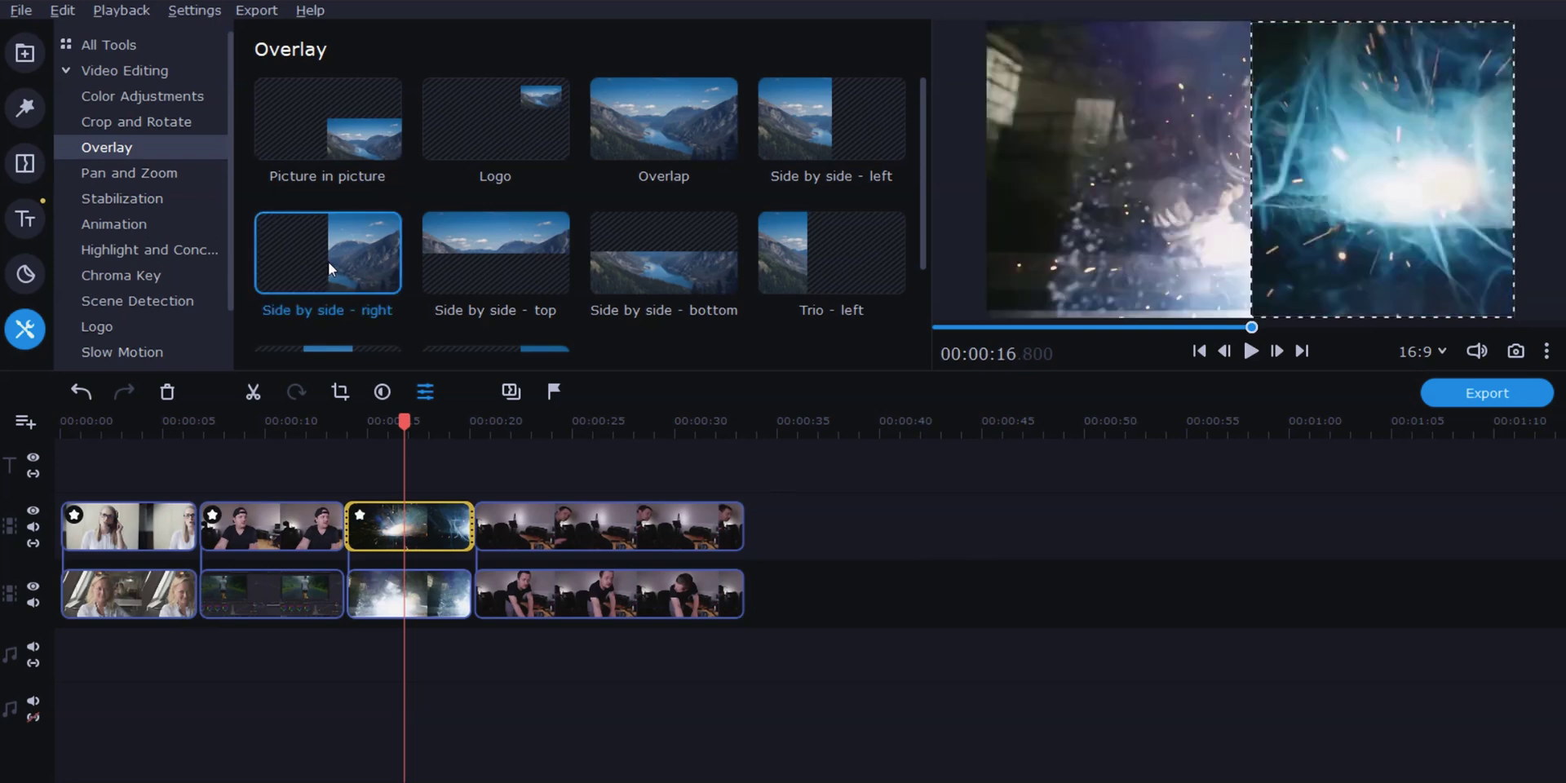
click(413, 589)
drag(1168, 233, 996, 234)
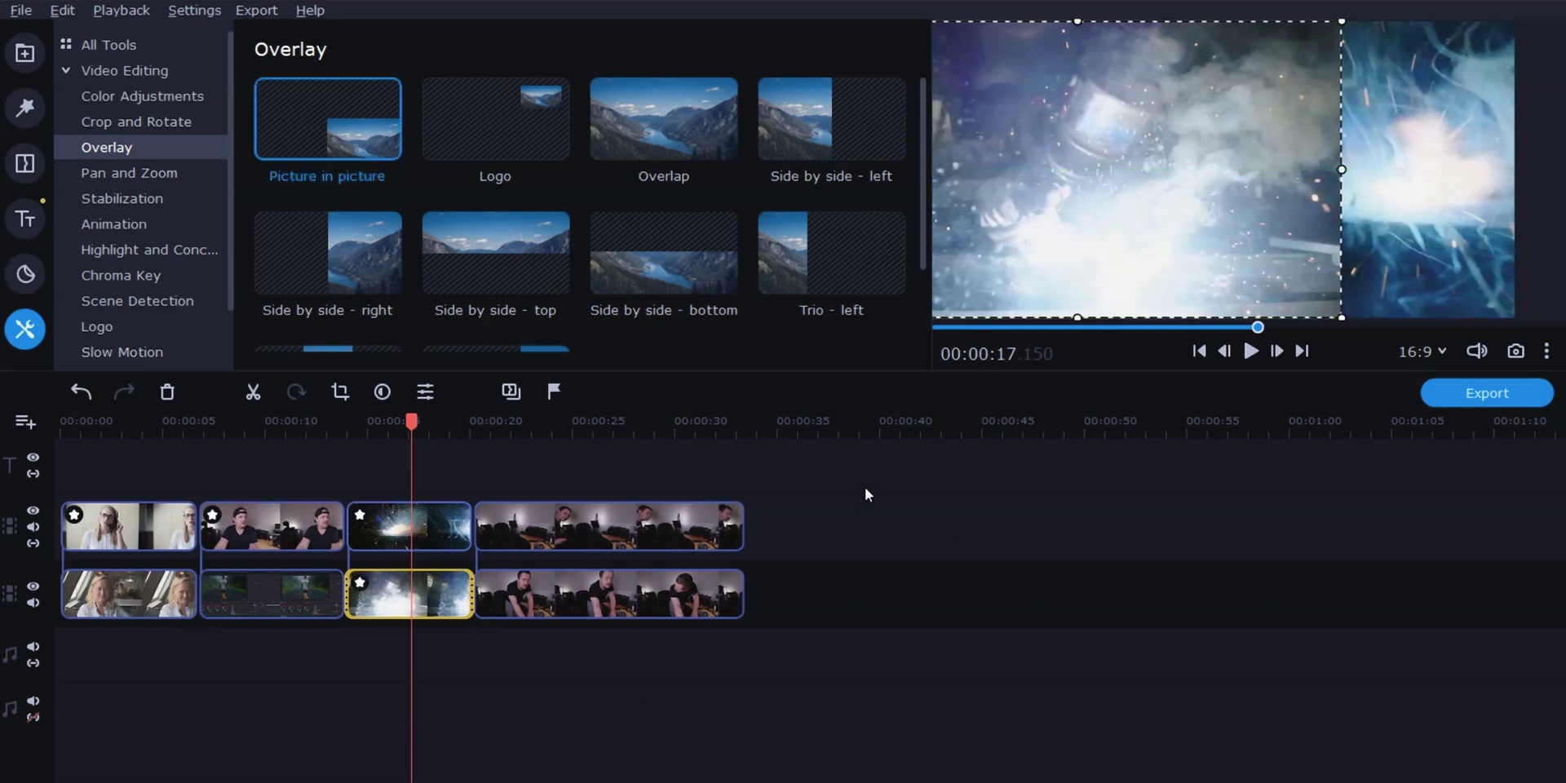
click(404, 511)
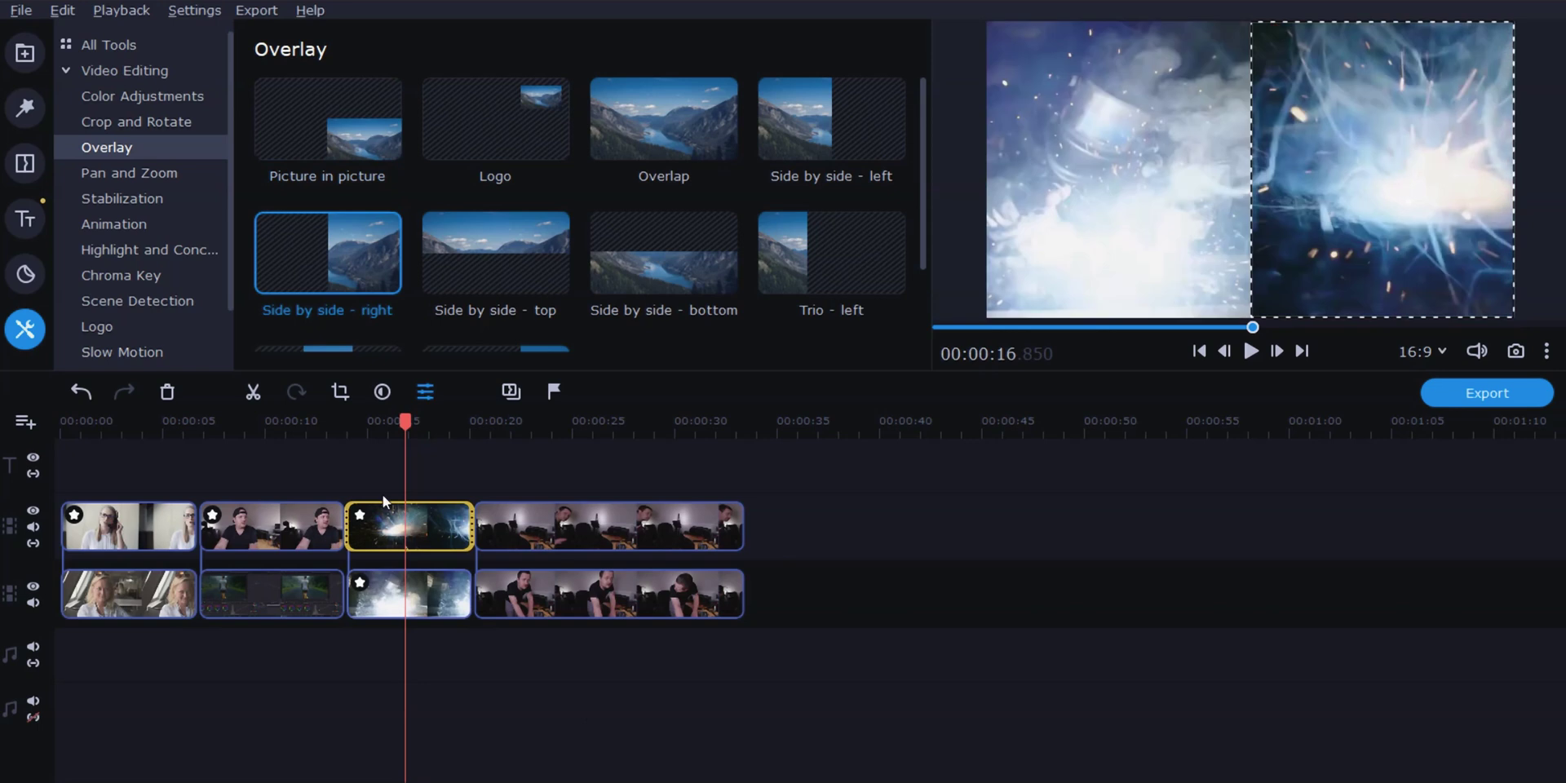
click(994, 507)
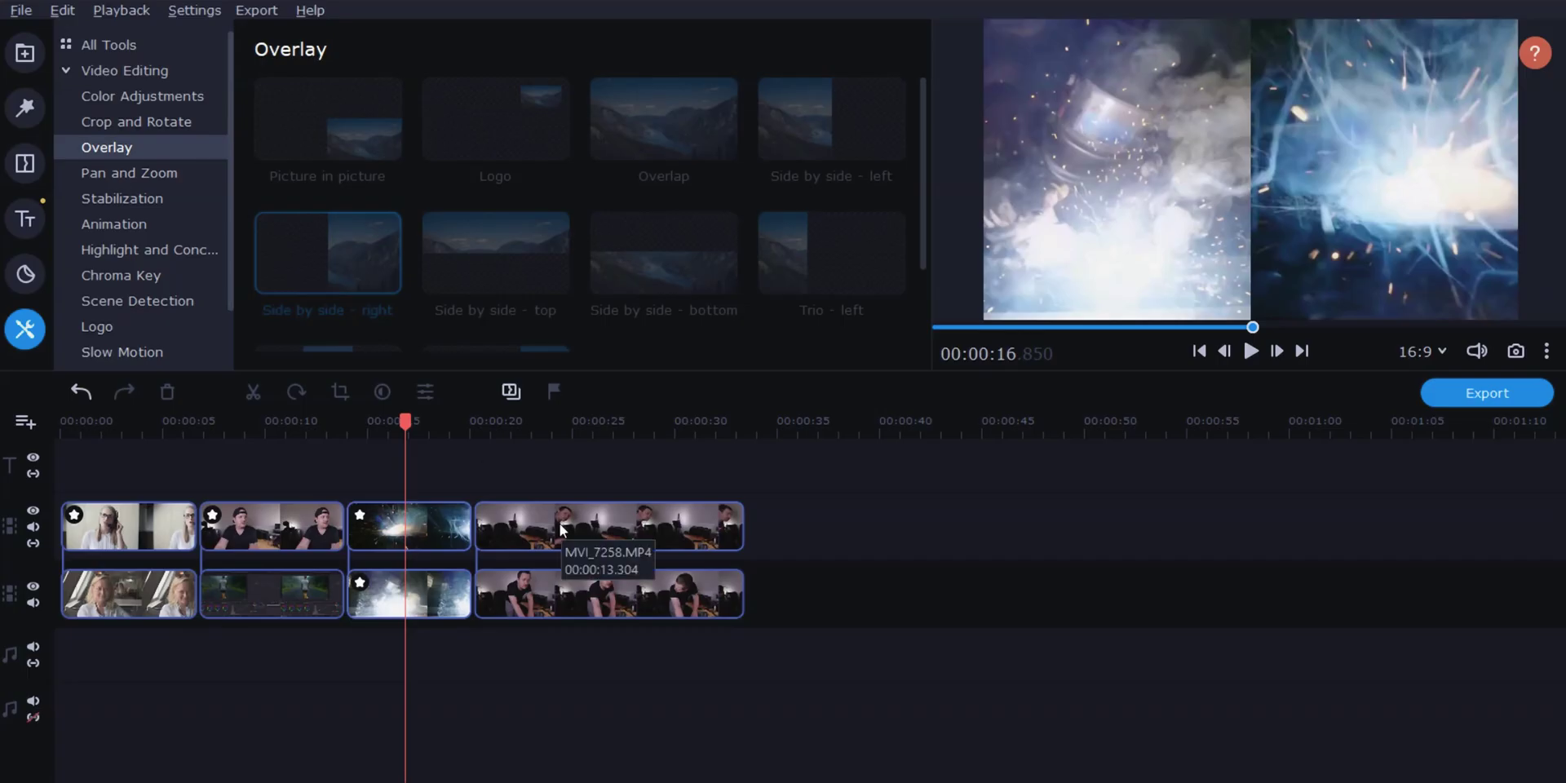
Apply the Trio - left layout to the MVI_7258.MP4 overlay clip and shift its footage rightward to bring the person into the visible area
click(559, 524)
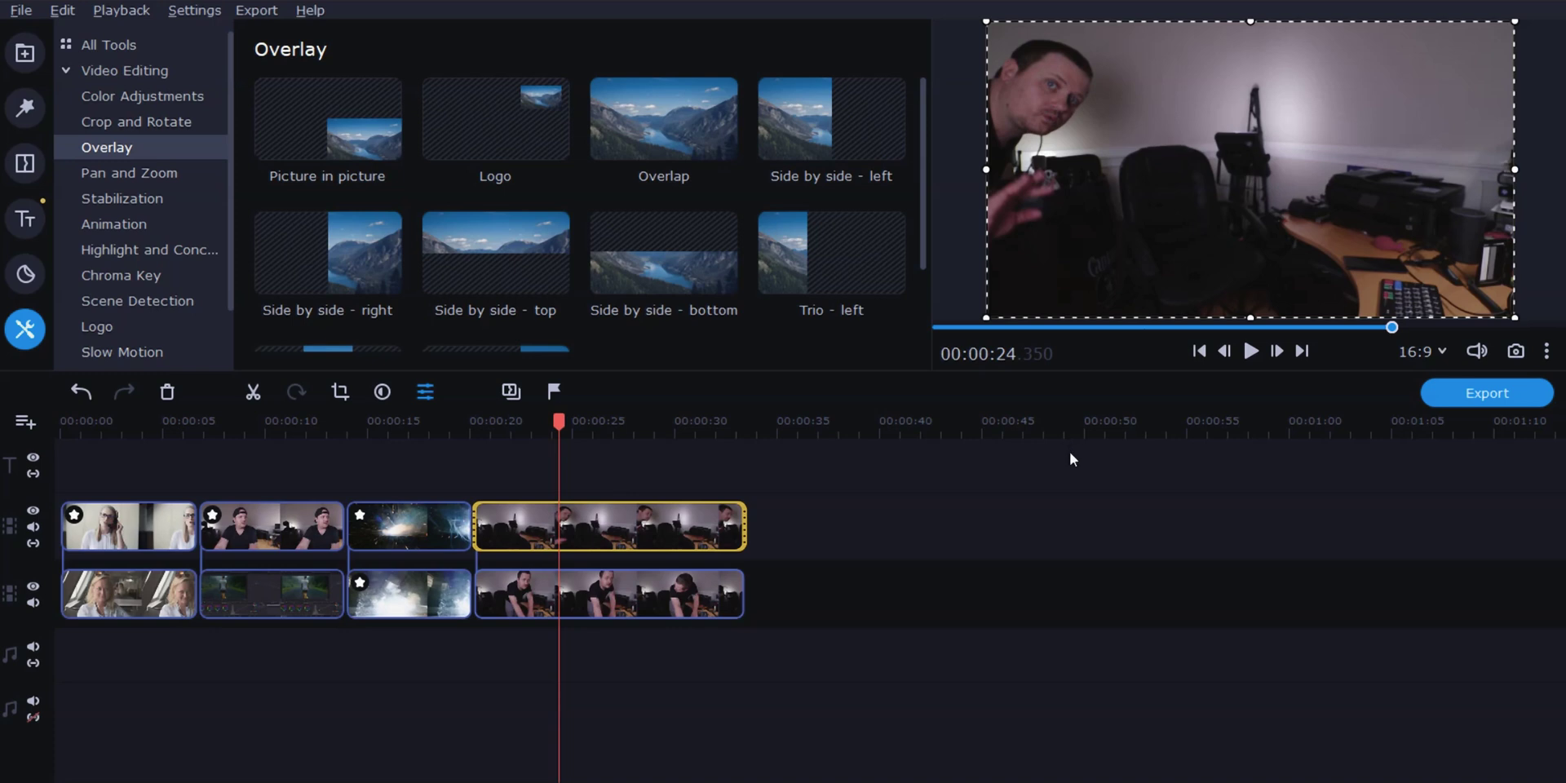
click(779, 264)
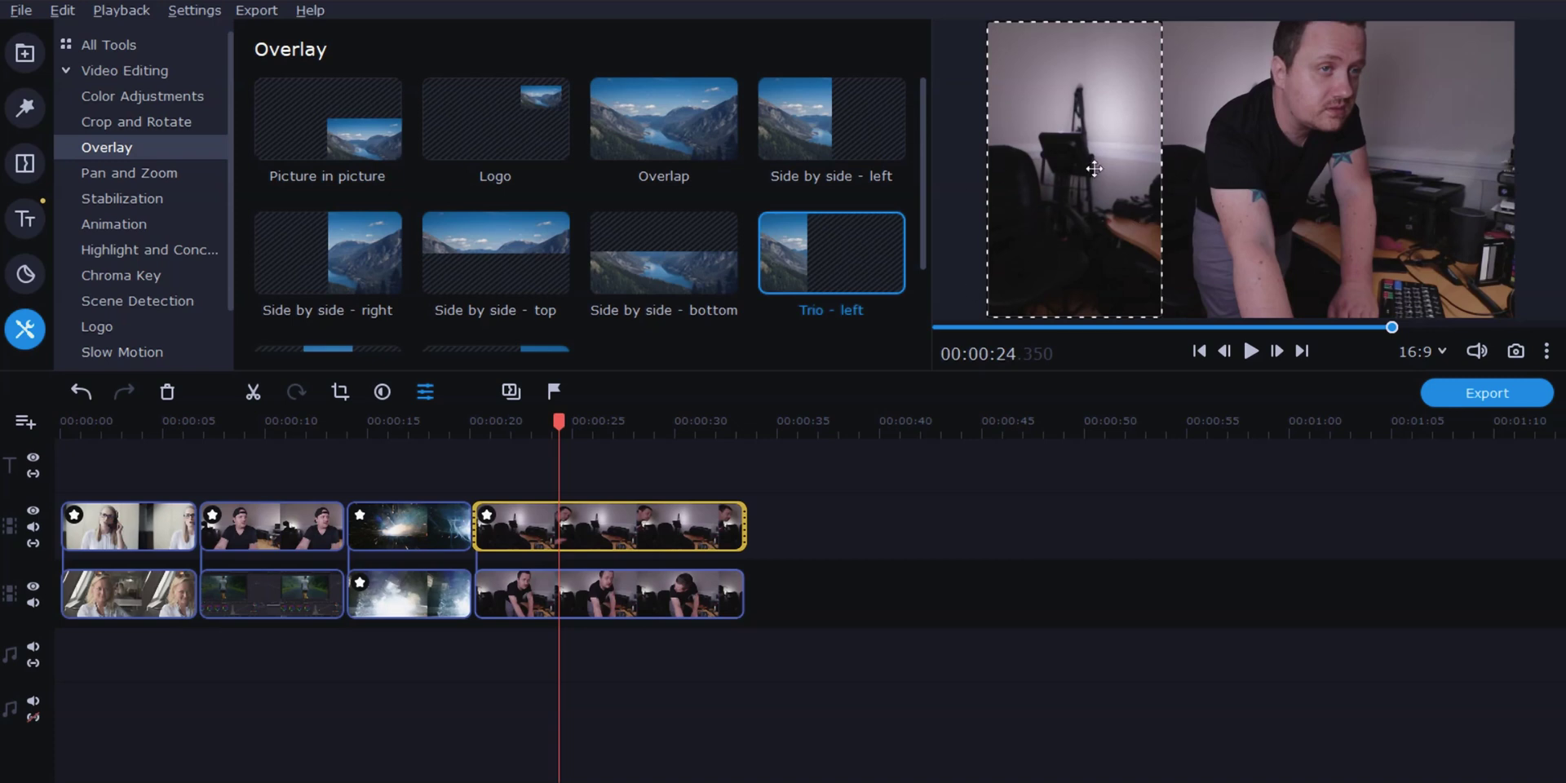
drag(1058, 189, 1158, 195)
drag(1032, 184, 1162, 178)
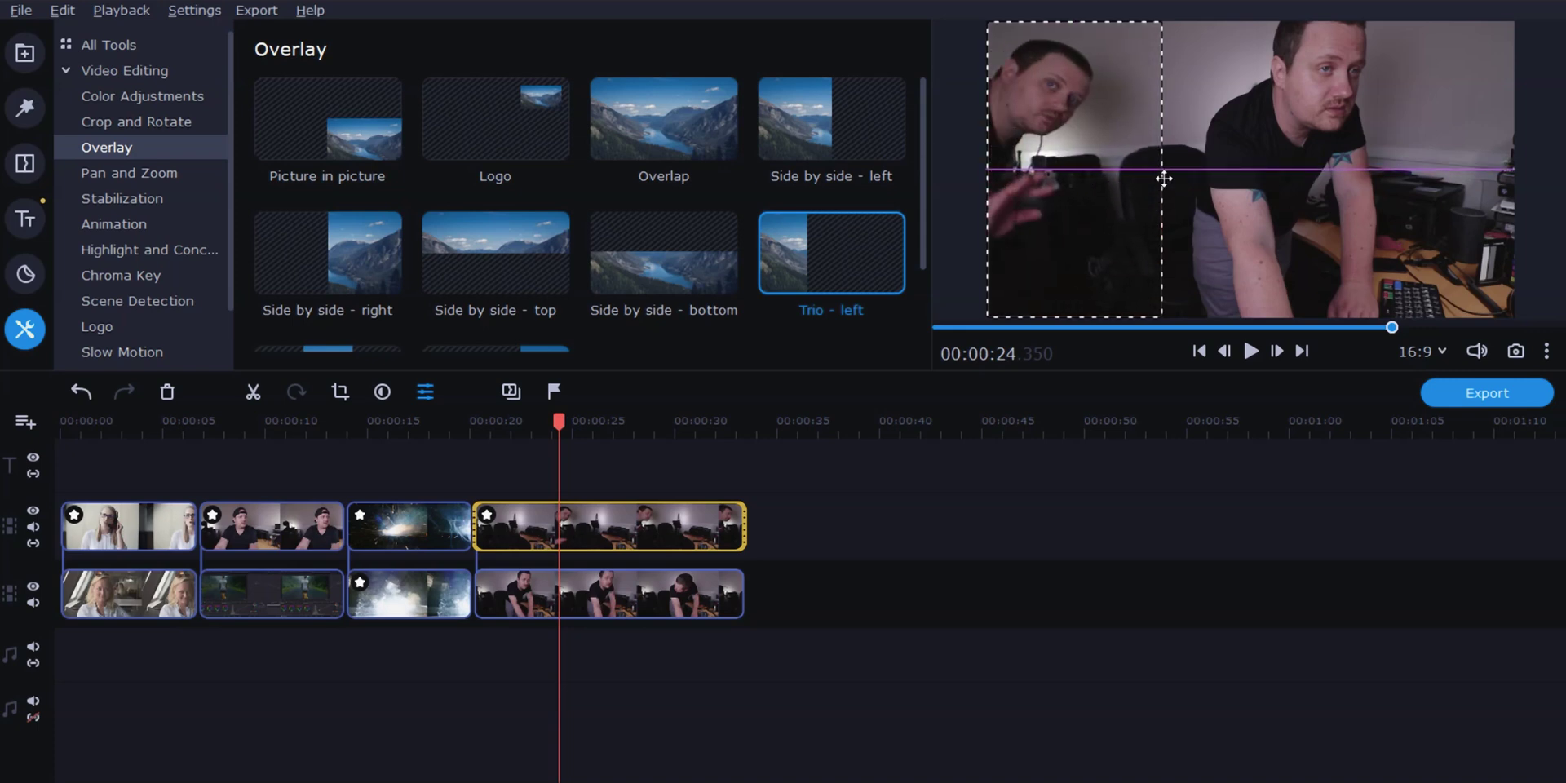
drag(1164, 178, 1163, 178)
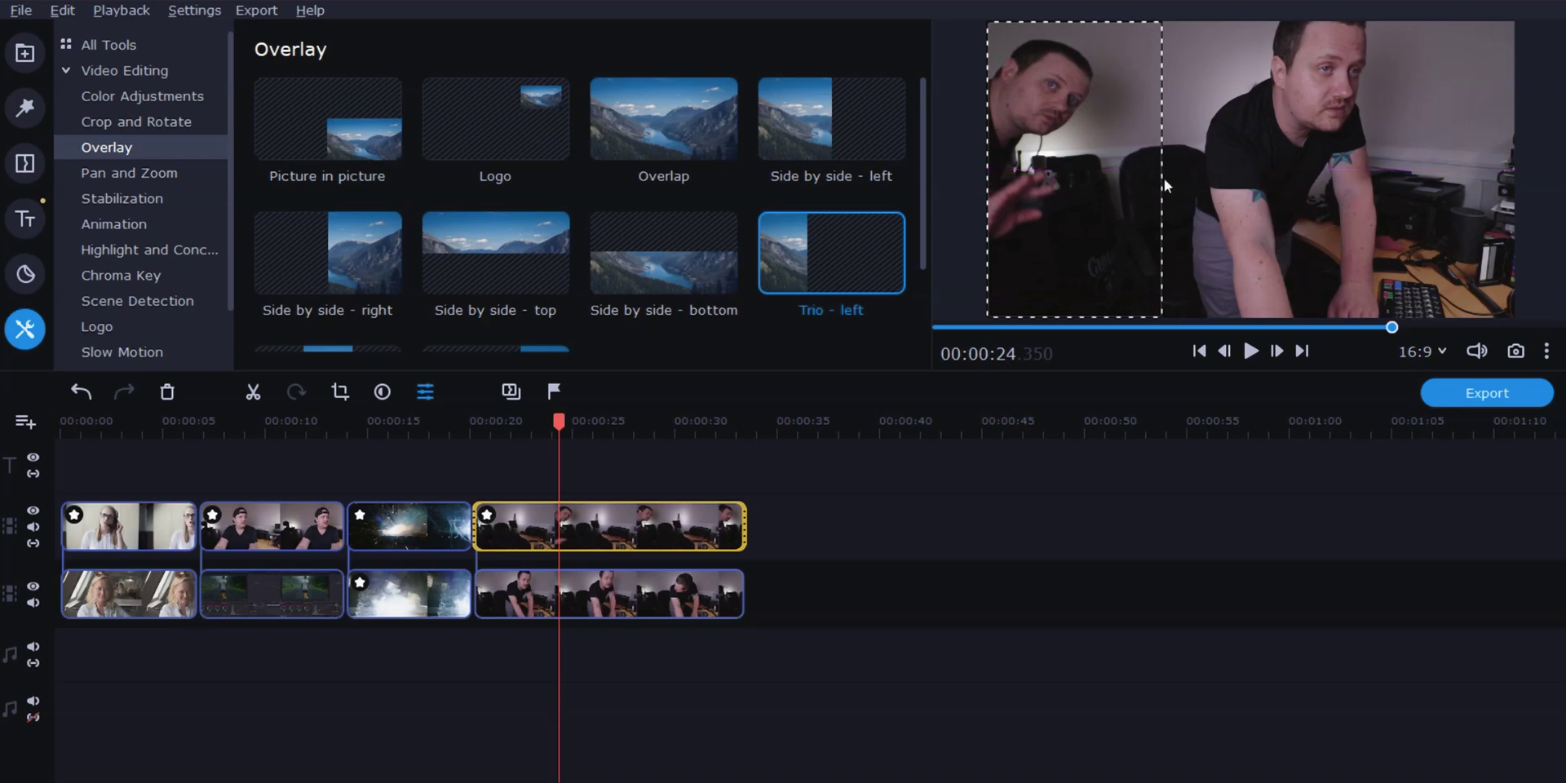